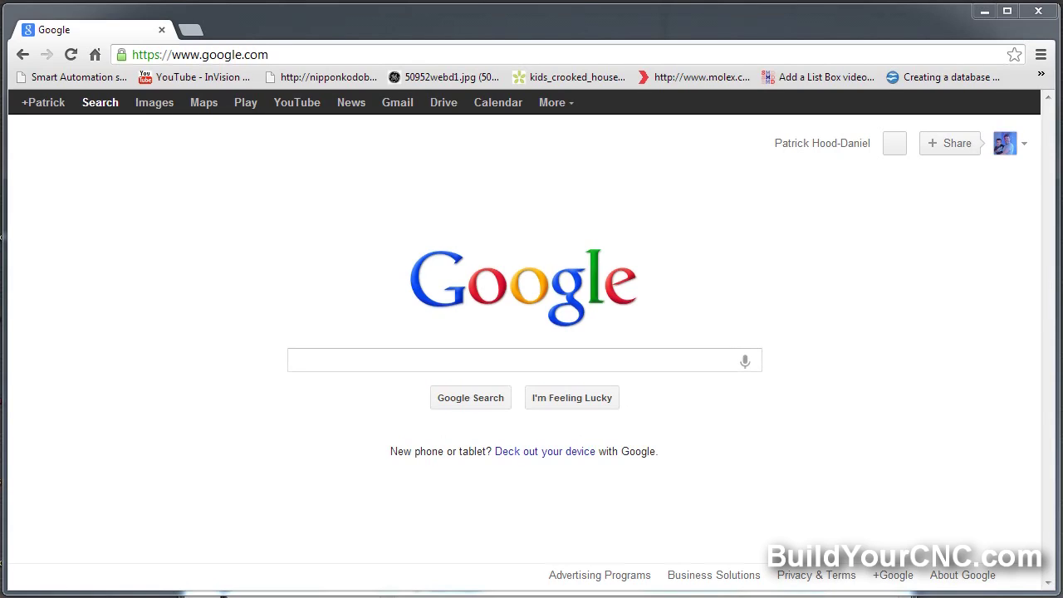
# - Search Google for "convert skp to dxf" and open the guitar-list result about converting SketchUp SKP files to DXF or STL
pyautogui.click(367, 359)
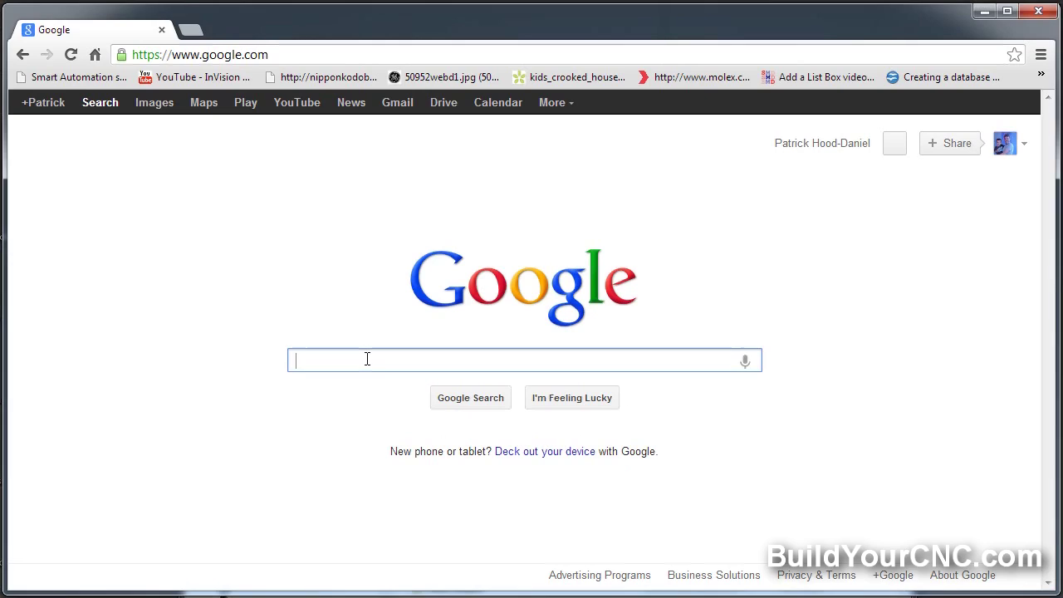
pyautogui.write('convert ')
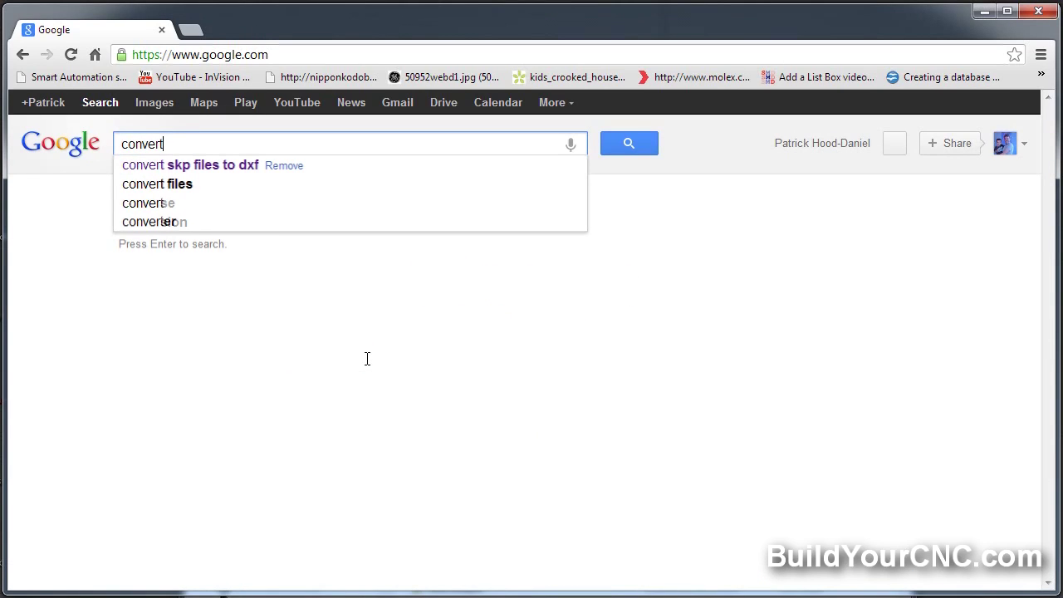
pyautogui.write('skp to dxf')
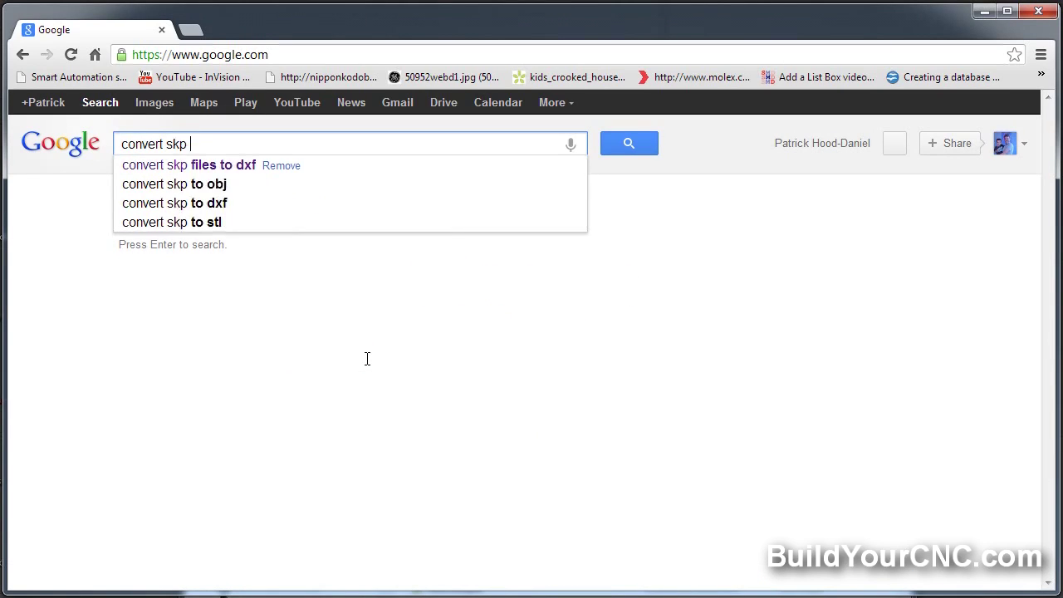
pyautogui.press('Return')
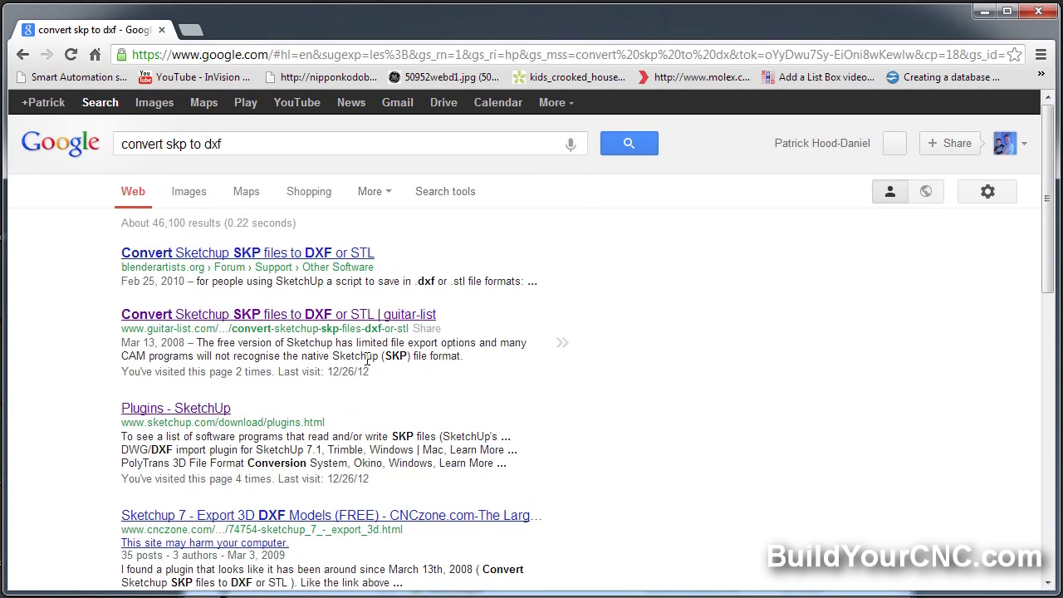
pyautogui.click(241, 315)
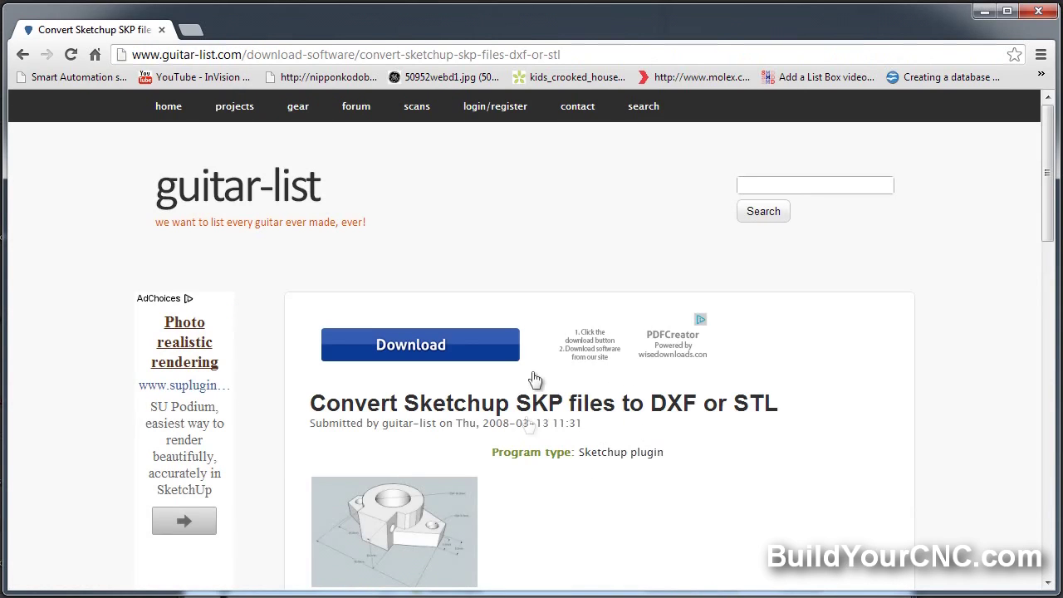
# - Examine the plugin downloads and the installation instructions for Sketchup 6, 7 or 8 and for Sketchup 8 maintenance release 2 or later
pyautogui.scroll(-3, 565, 355)
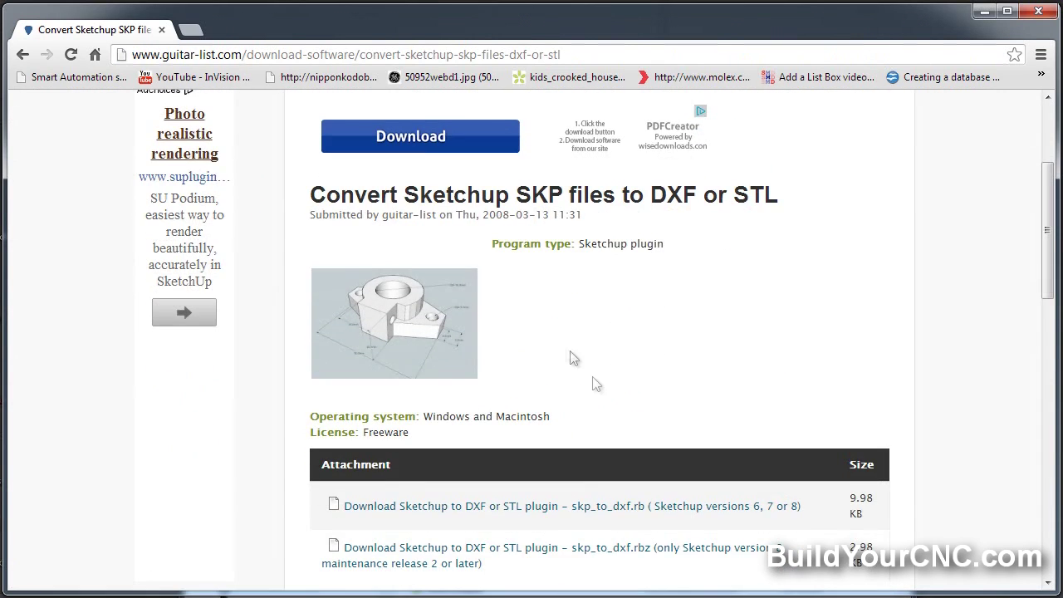
pyautogui.scroll(-2, 609, 301)
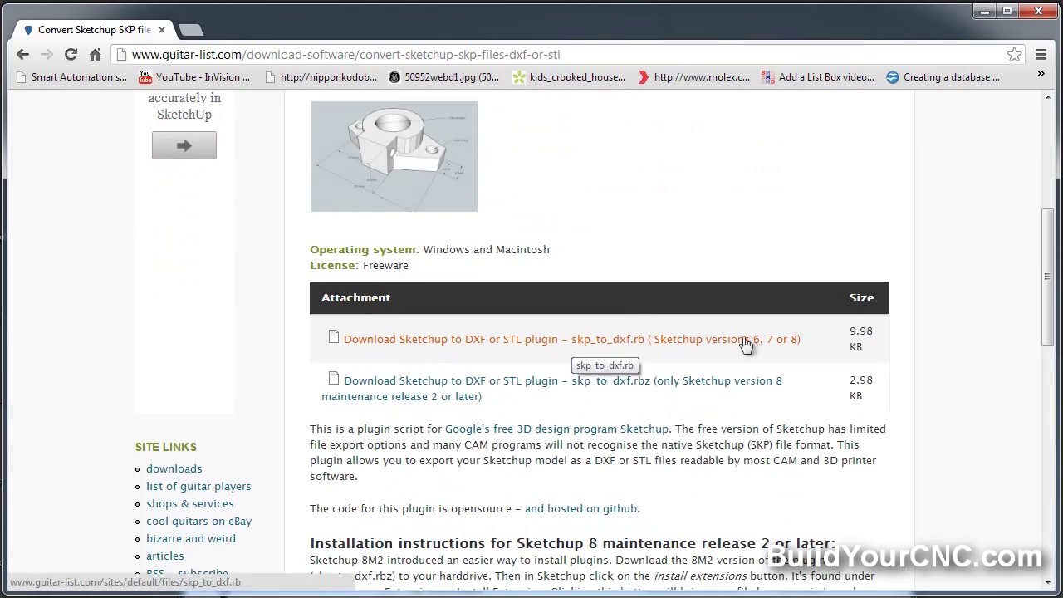
pyautogui.scroll(-5, 562, 317)
pyautogui.scroll(1, 540, 322)
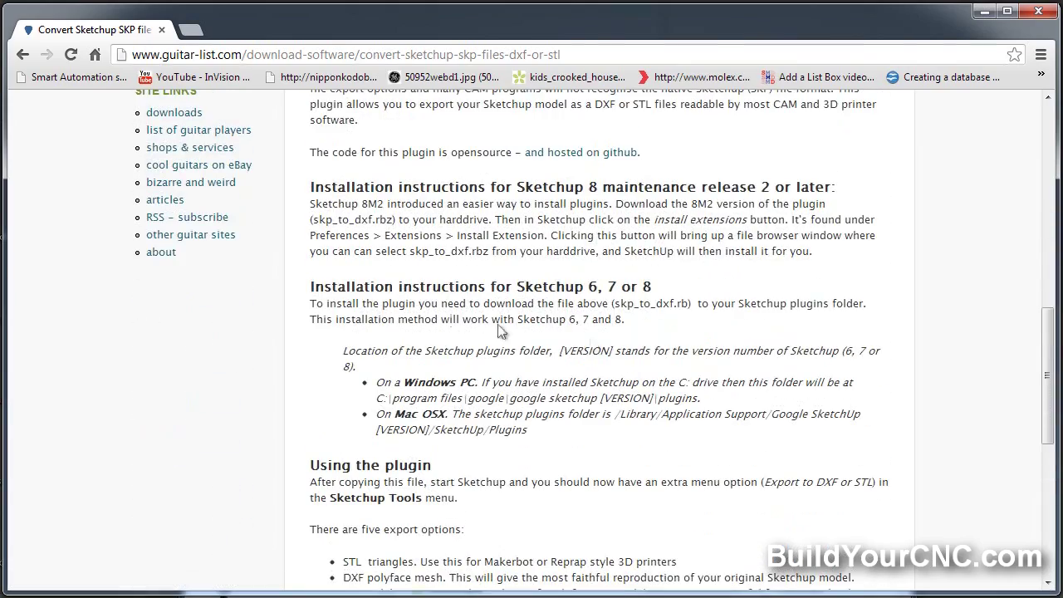
pyautogui.moveTo(315, 285)
pyautogui.mouseDown()
pyautogui.moveTo(524, 430)
pyautogui.moveTo(530, 469)
pyautogui.mouseUp()
pyautogui.scroll(4, 530, 470)
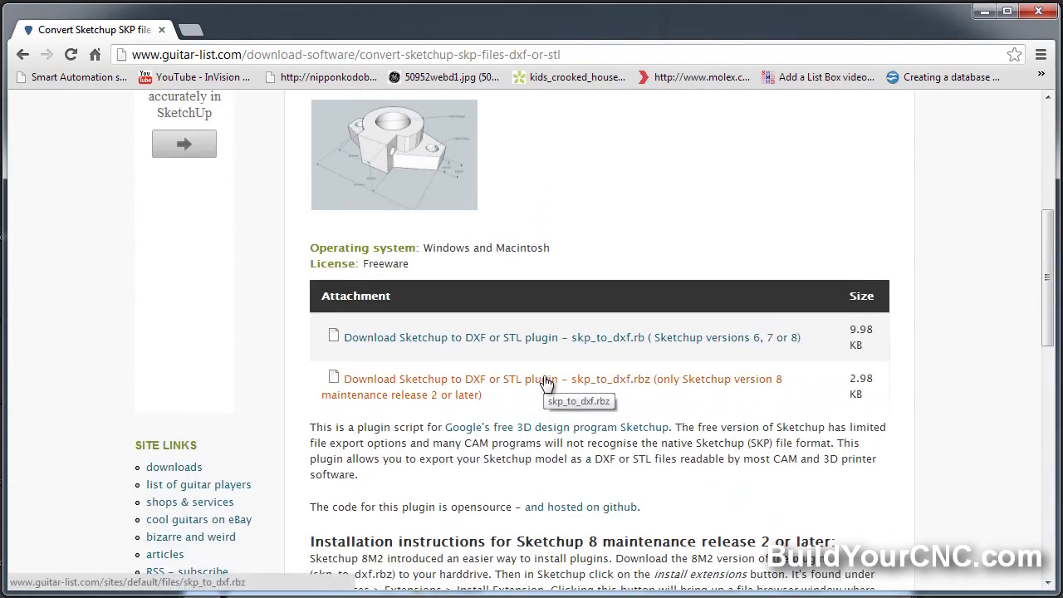
pyautogui.scroll(-2, 548, 384)
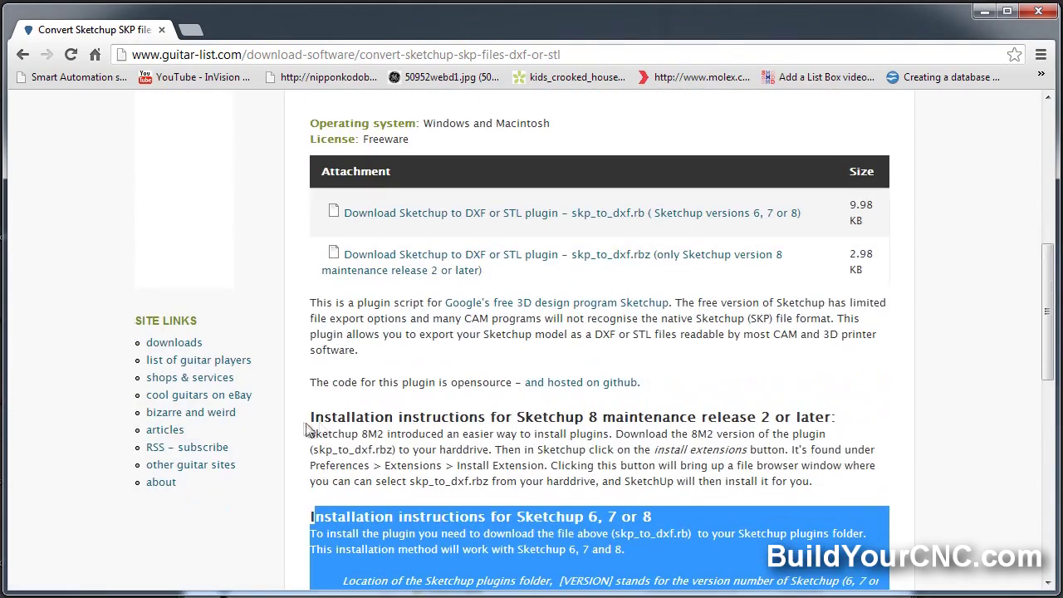
pyautogui.moveTo(312, 417); pyautogui.dragTo(818, 496)
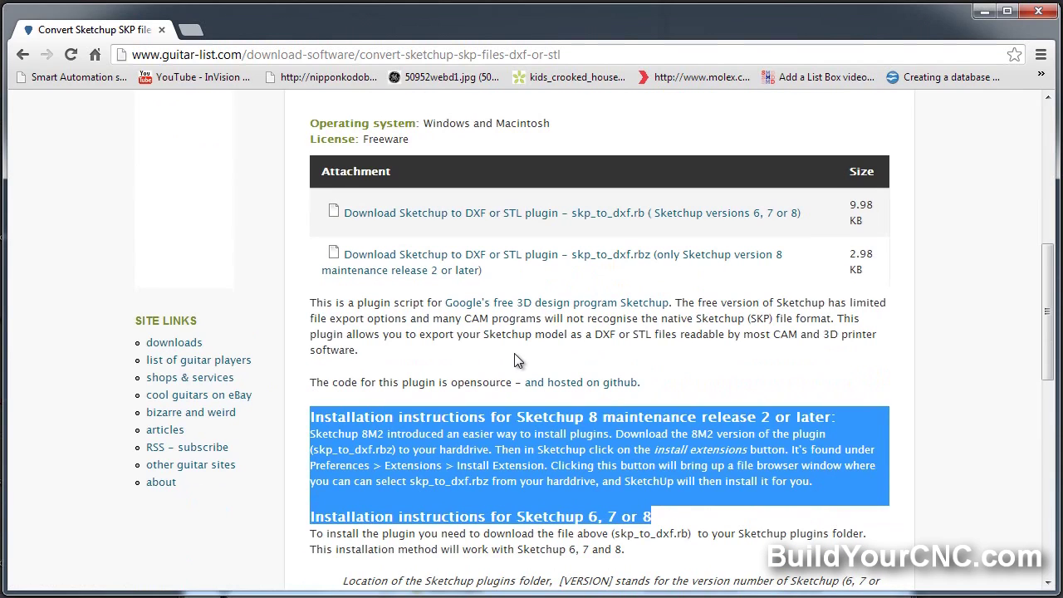
# - Save the linked skp_to_dxf.rbz plugin file to the desktop and close the file explorer window
pyautogui.scroll(1, 514, 353)
pyautogui.rightClick(437, 361)
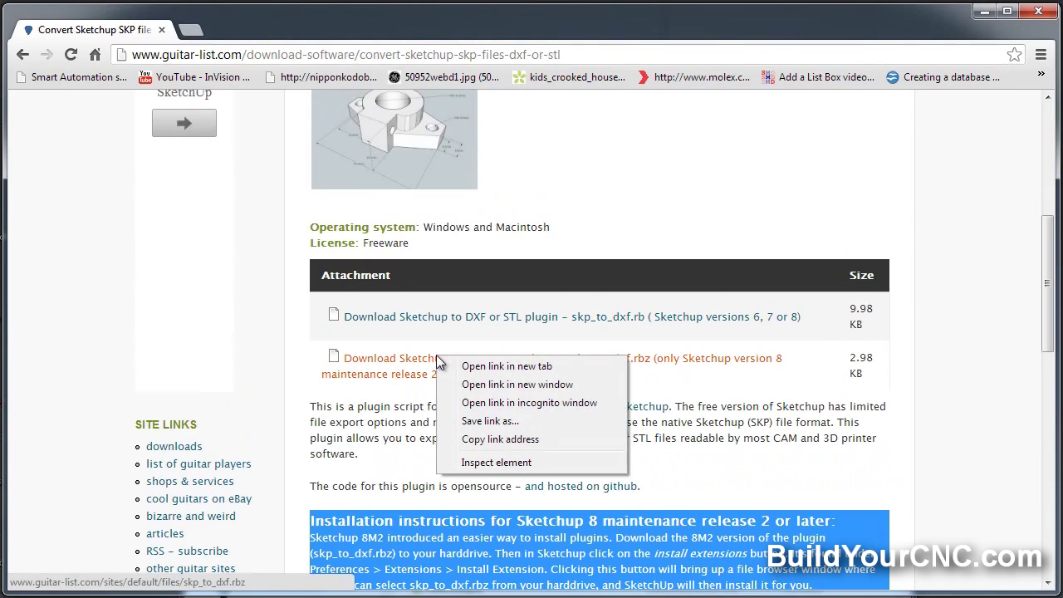
pyautogui.click(488, 423)
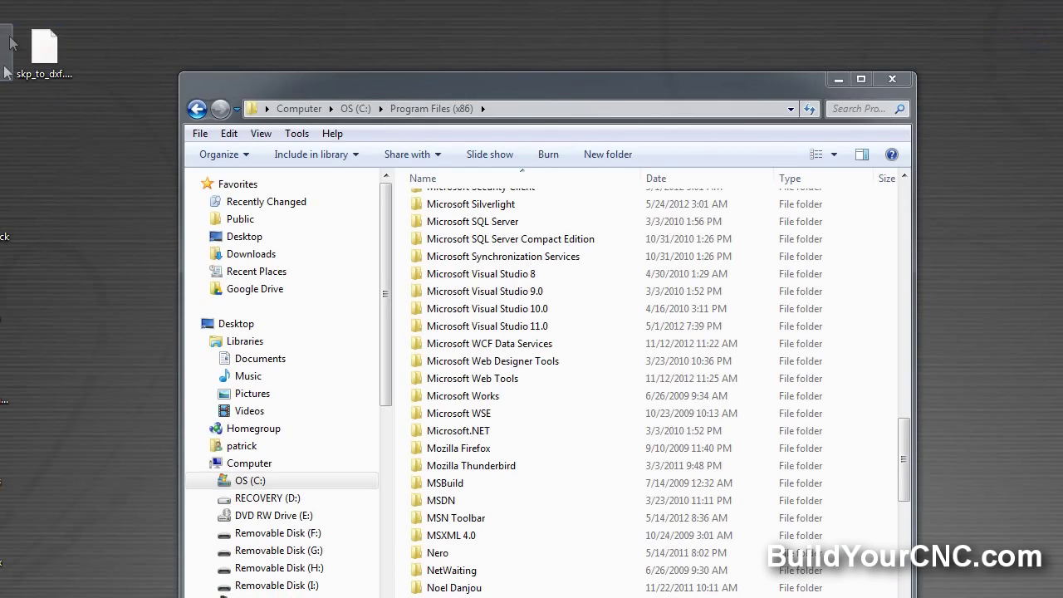
pyautogui.click(884, 83)
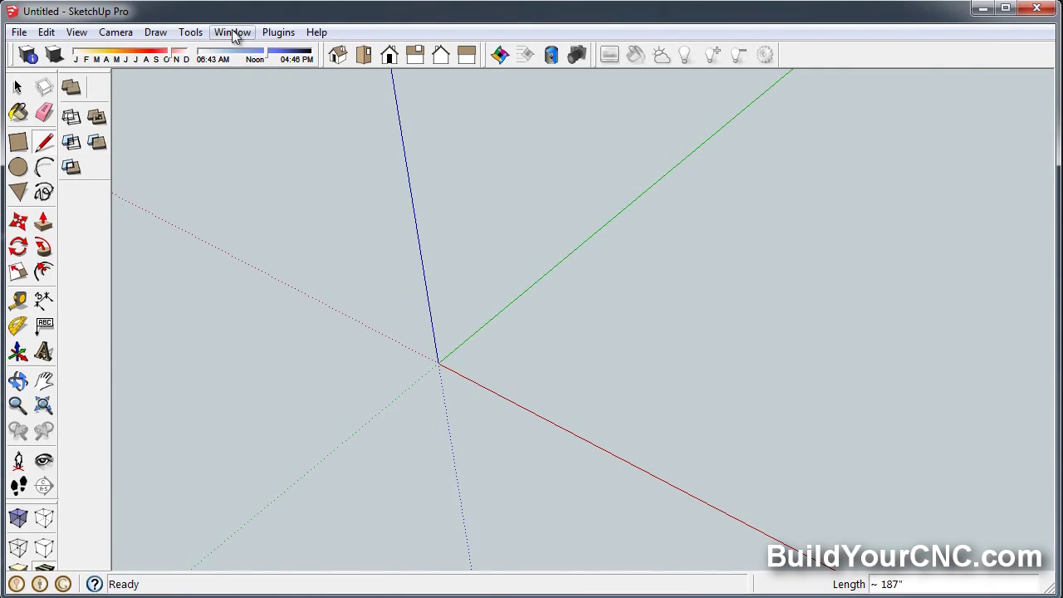
# - In SketchUp, install the skp_to_dxf.rbz extension from the desktop, allow its filesystem access and accept the system preferences
pyautogui.click(234, 33)
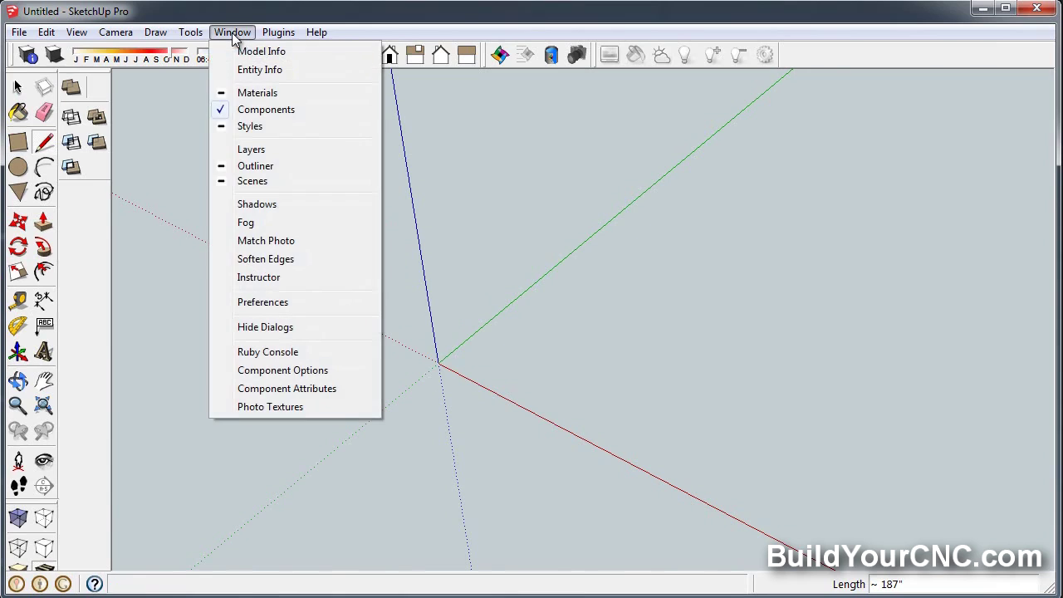
pyautogui.click(264, 302)
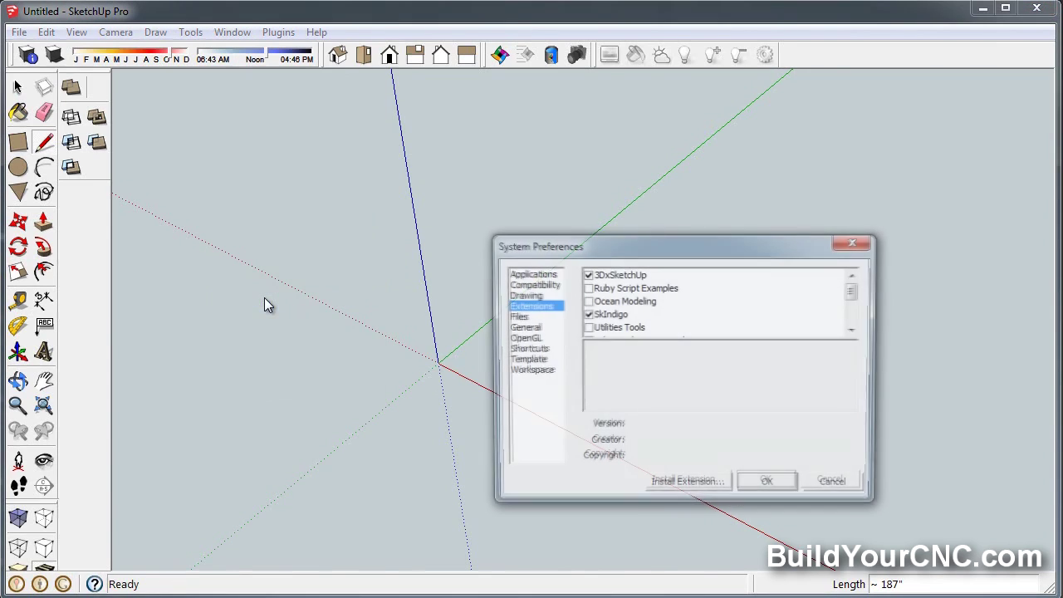
pyautogui.click(693, 486)
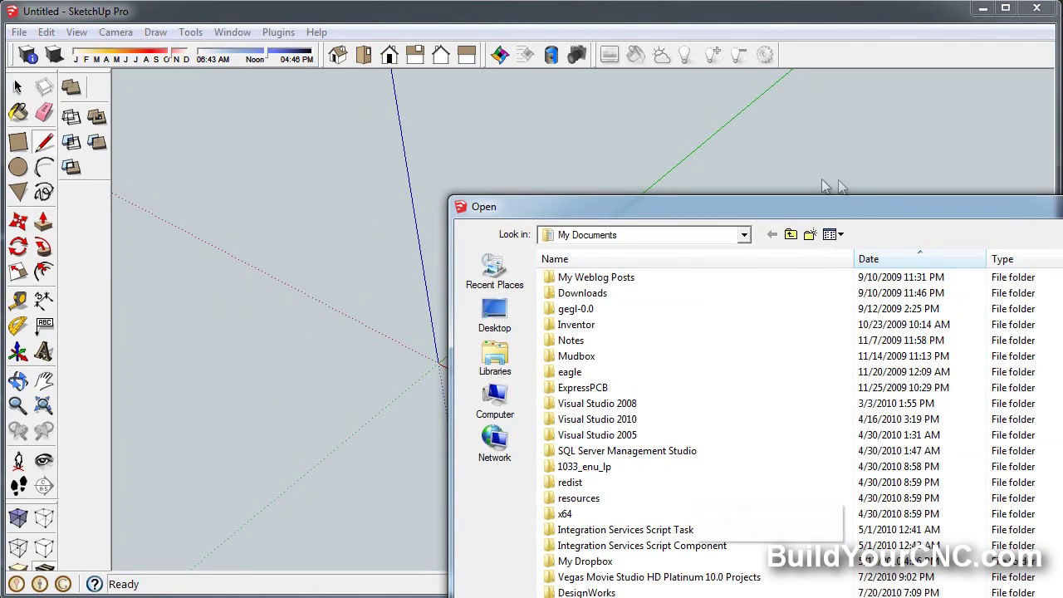
pyautogui.moveTo(860, 212); pyautogui.dragTo(585, 41)
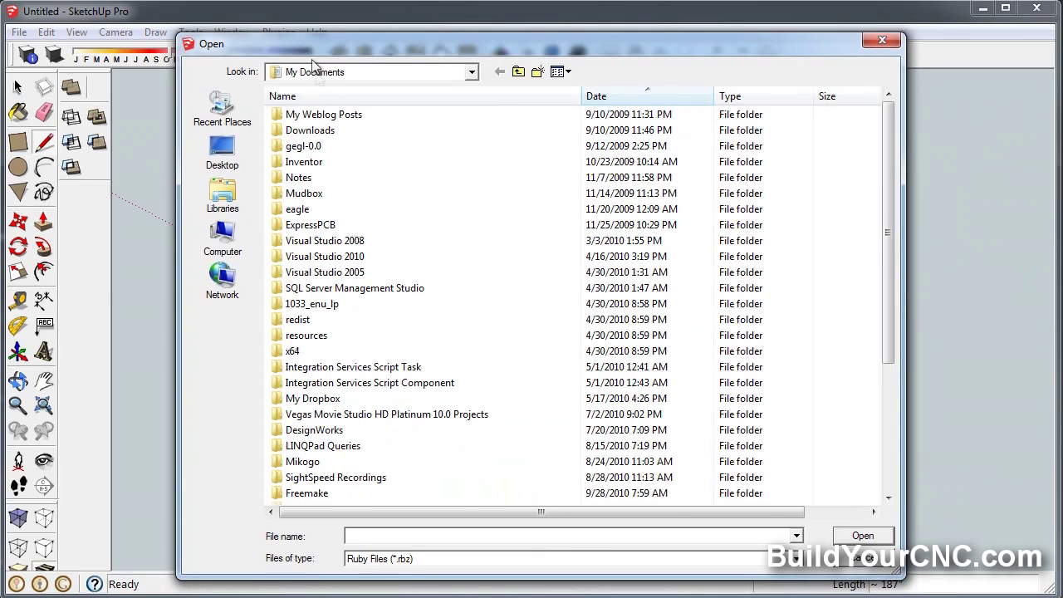
pyautogui.click(221, 156)
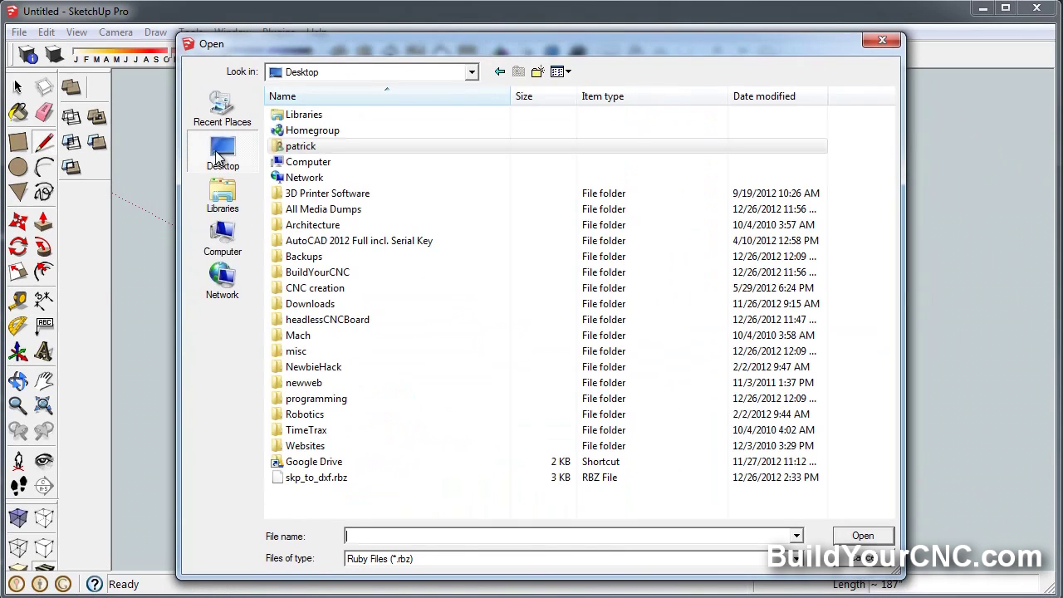
pyautogui.doubleClick(315, 479)
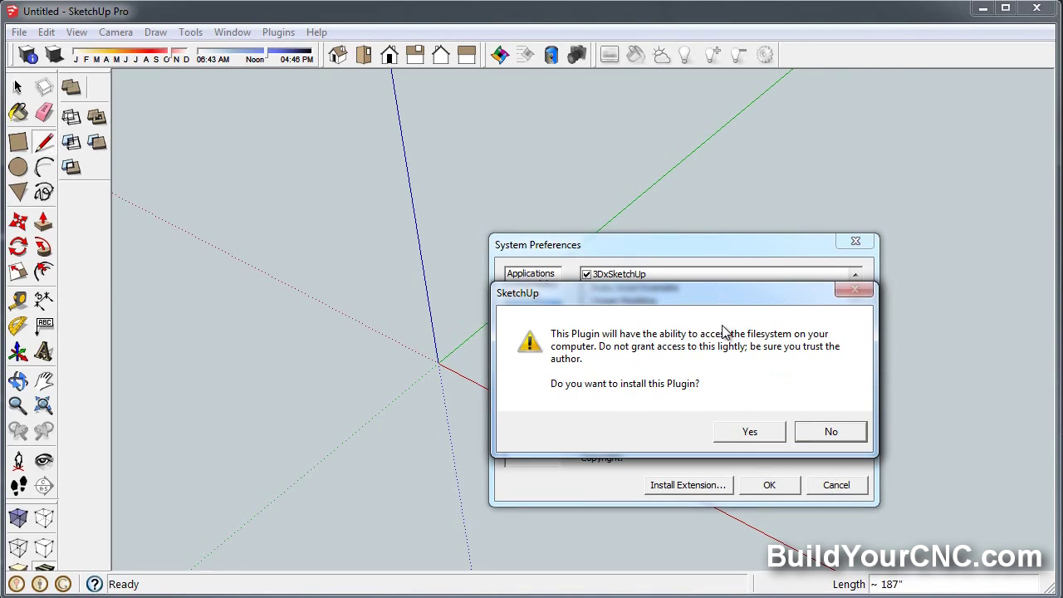
pyautogui.click(750, 433)
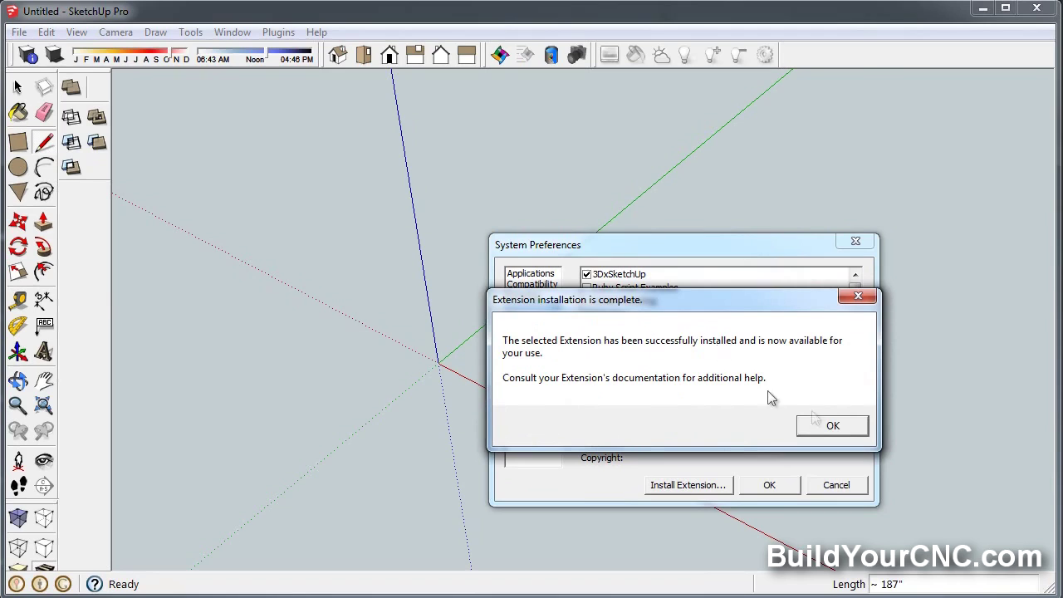
pyautogui.click(843, 426)
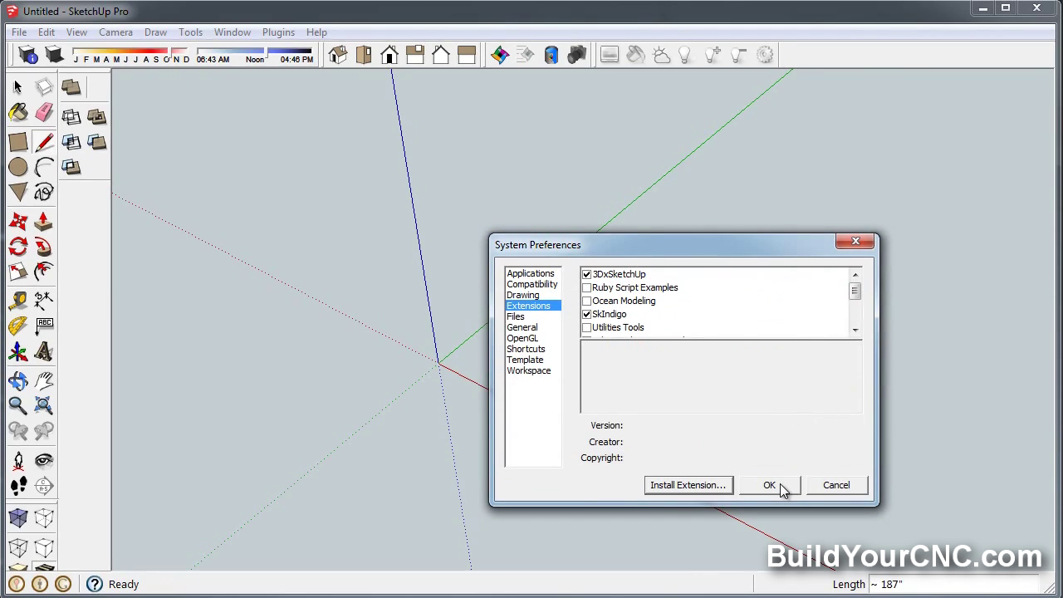
pyautogui.click(771, 486)
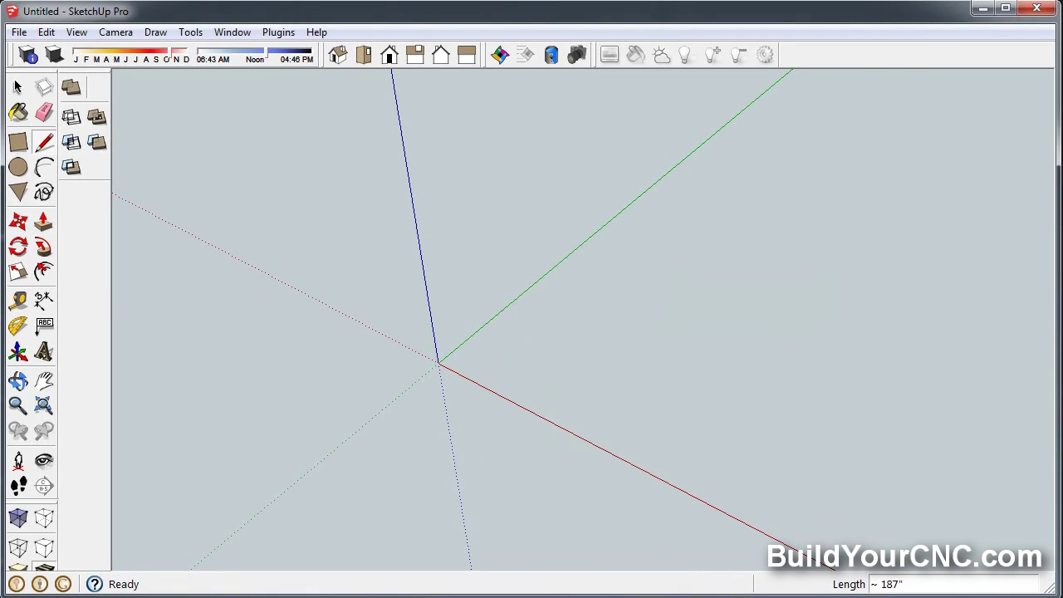
pyautogui.click(190, 33)
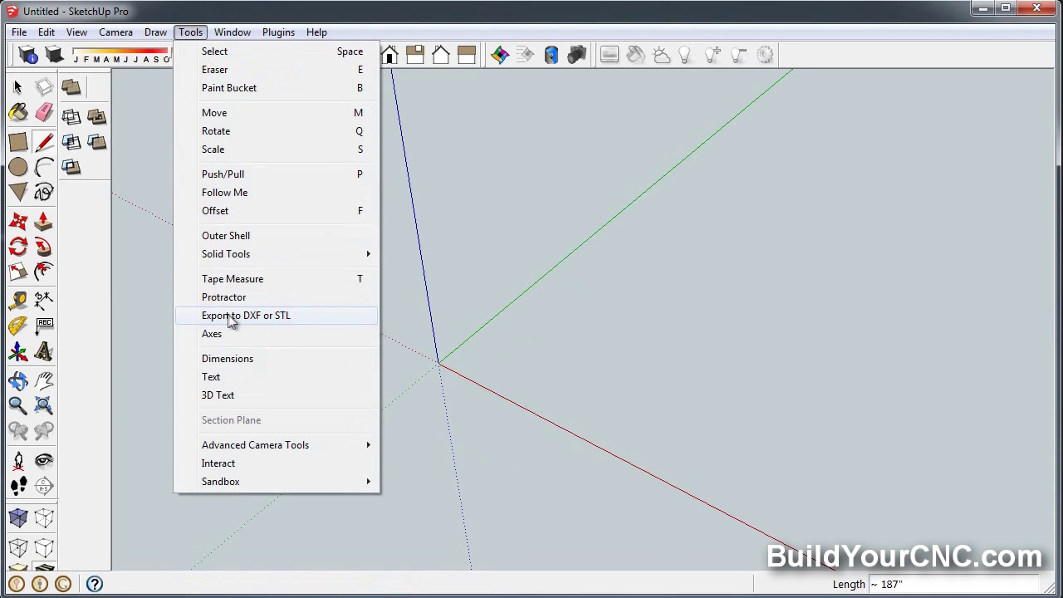
pyautogui.click(290, 316)
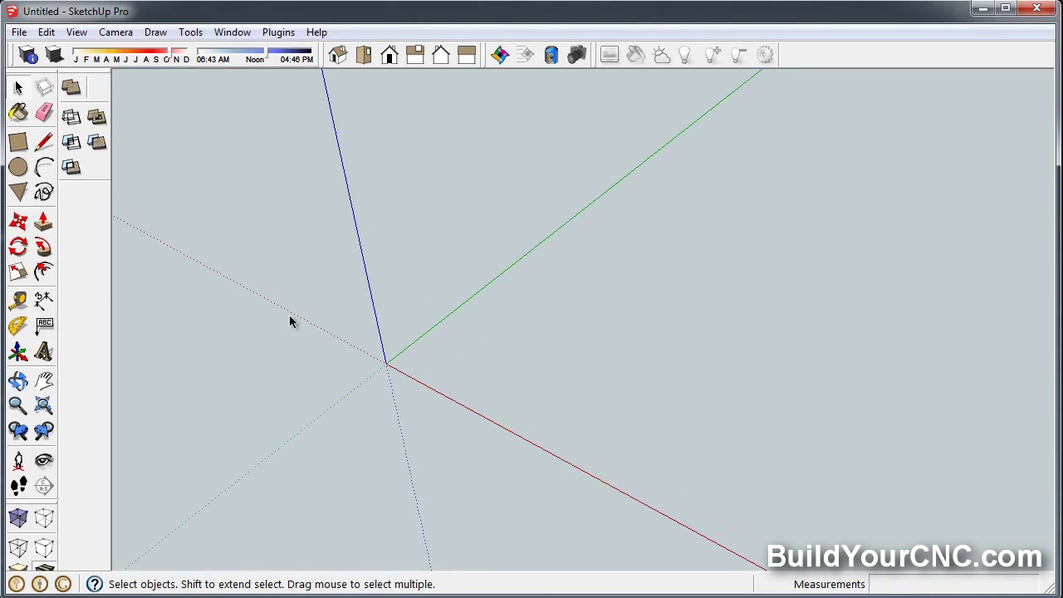
pyautogui.click(190, 31)
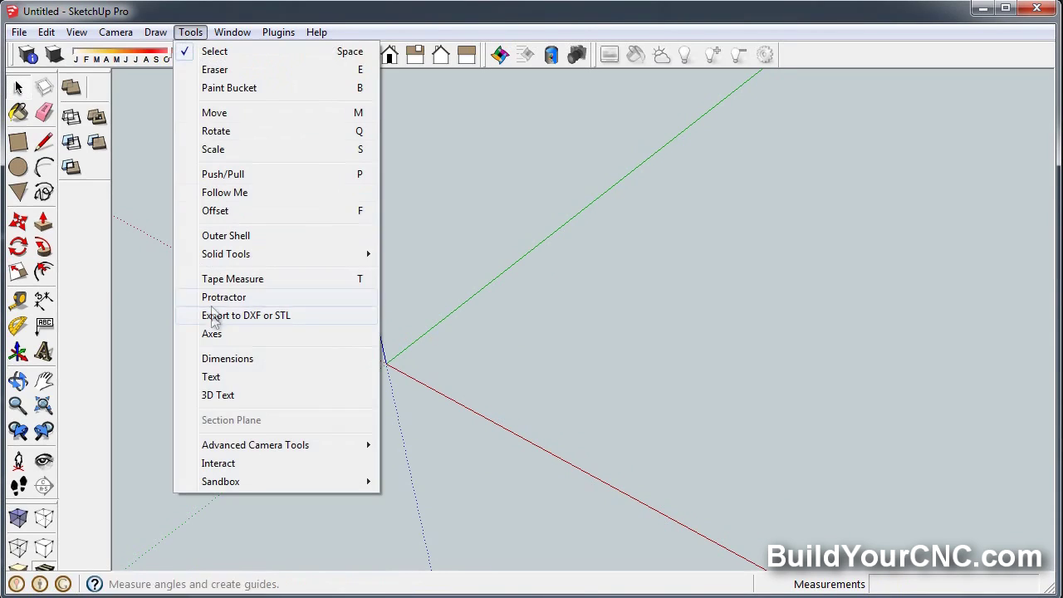
pyautogui.click(539, 265)
# - Draw a rectangle about 45.6" by 17.2" on the ground plane between the red and green axes
pyautogui.click(19, 142)
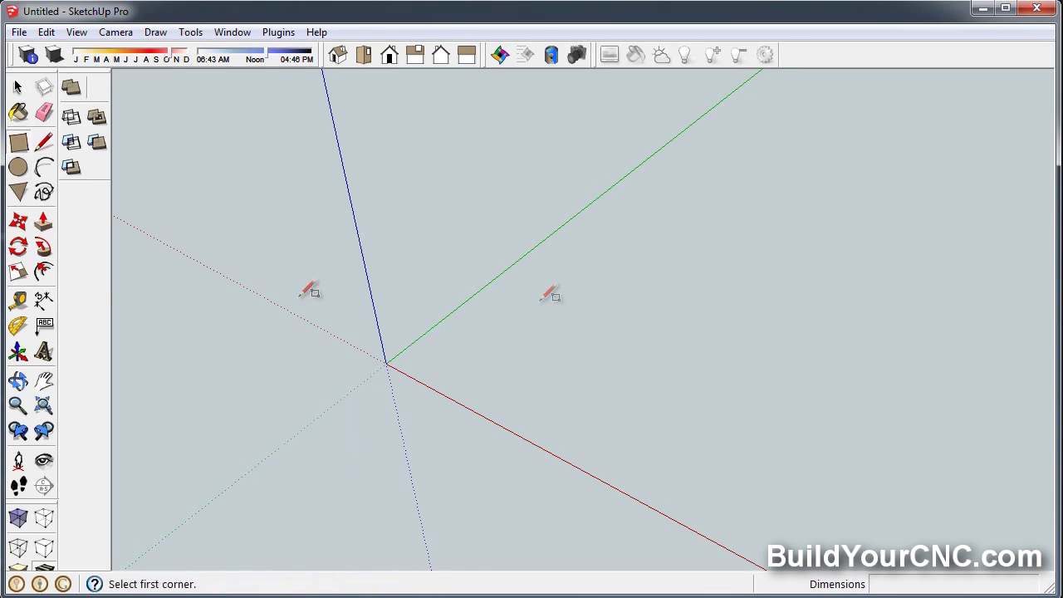
pyautogui.click(496, 305)
pyautogui.click(664, 465)
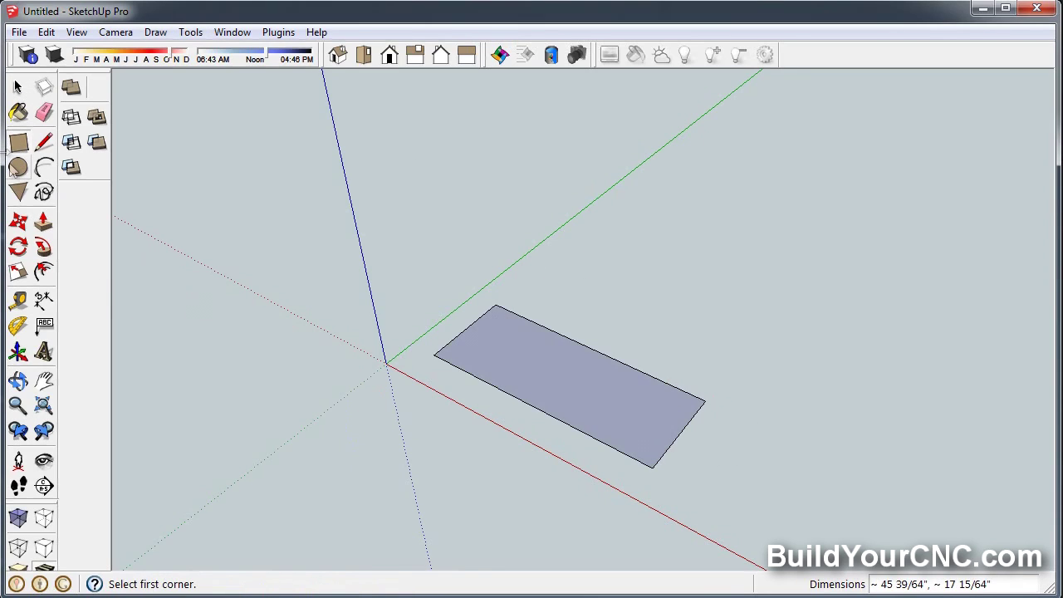
# - Draw a small circle on the rectangle's face and delete the circle's inner face to form a hole
pyautogui.click(19, 167)
pyautogui.click(553, 358)
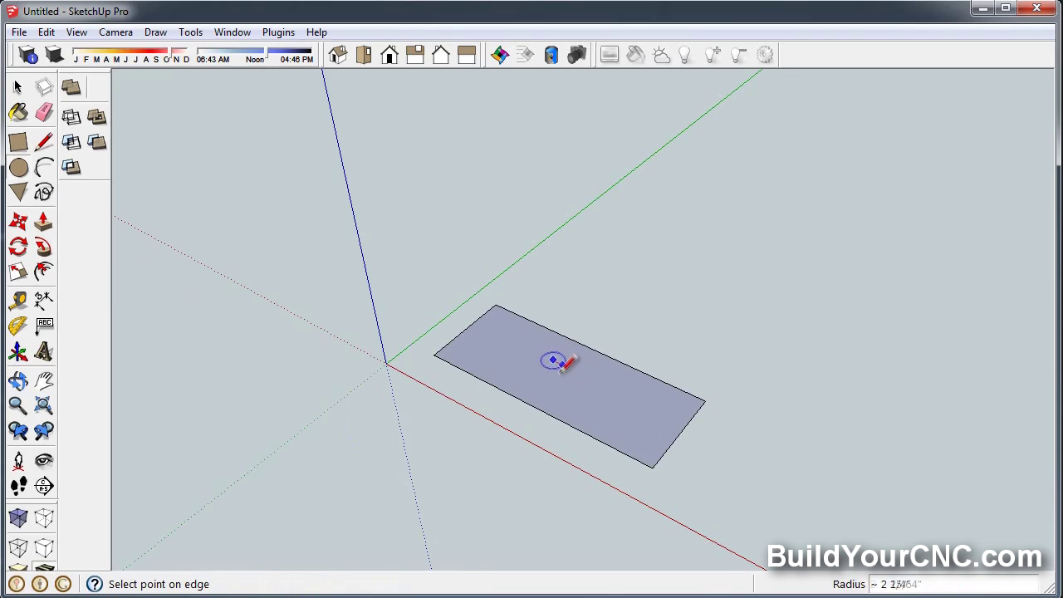
pyautogui.click(577, 355)
pyautogui.scroll(3, 548, 352)
pyautogui.click(18, 90)
pyautogui.click(558, 361)
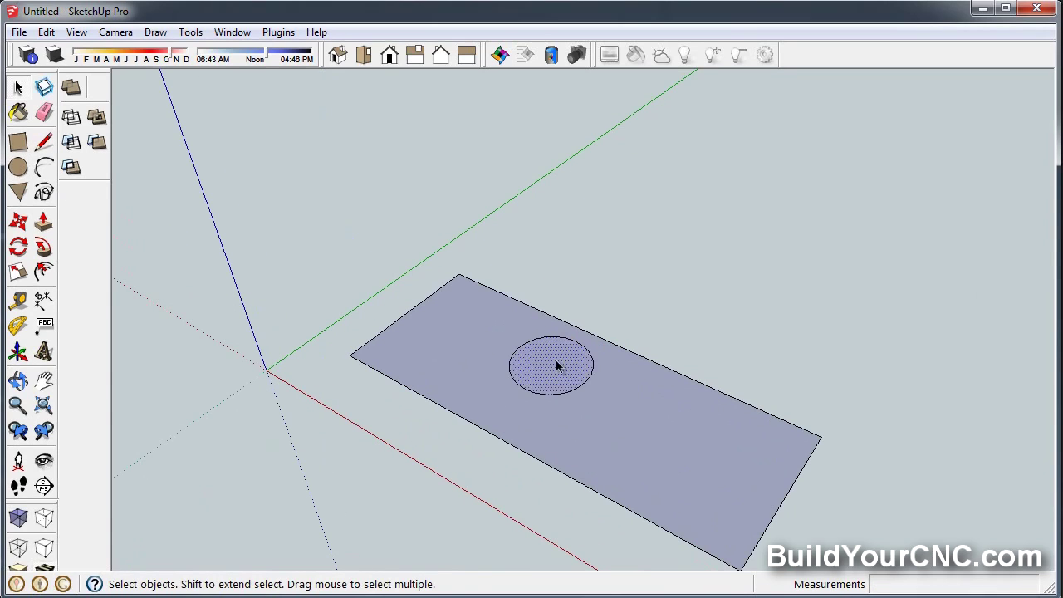
pyautogui.press('Delete')
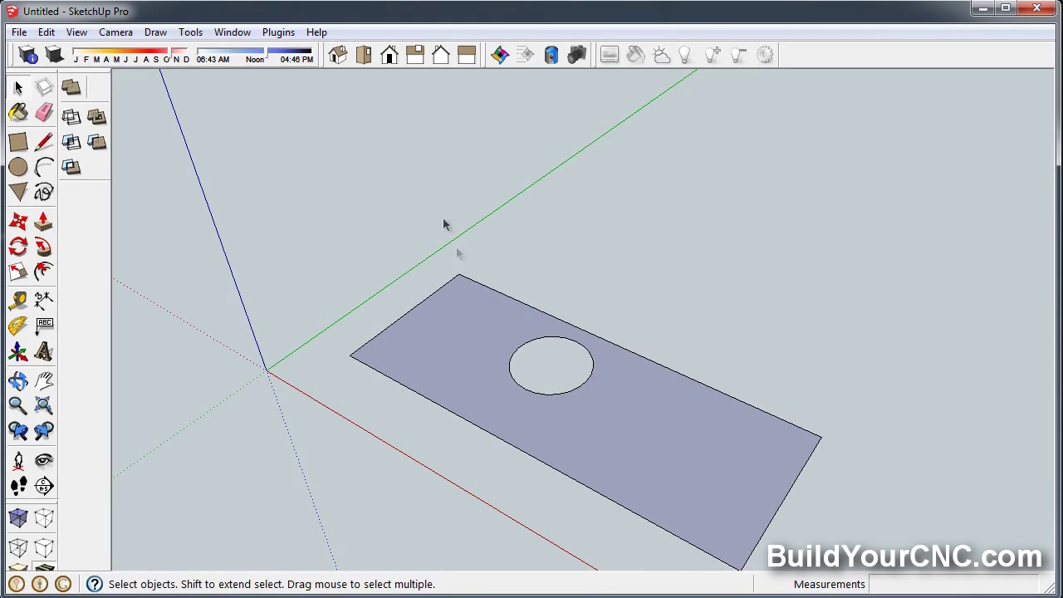
# - Start a DXF export of the entire model with the plugin, using inches as the unit and polylines as the entity option
pyautogui.click(191, 32)
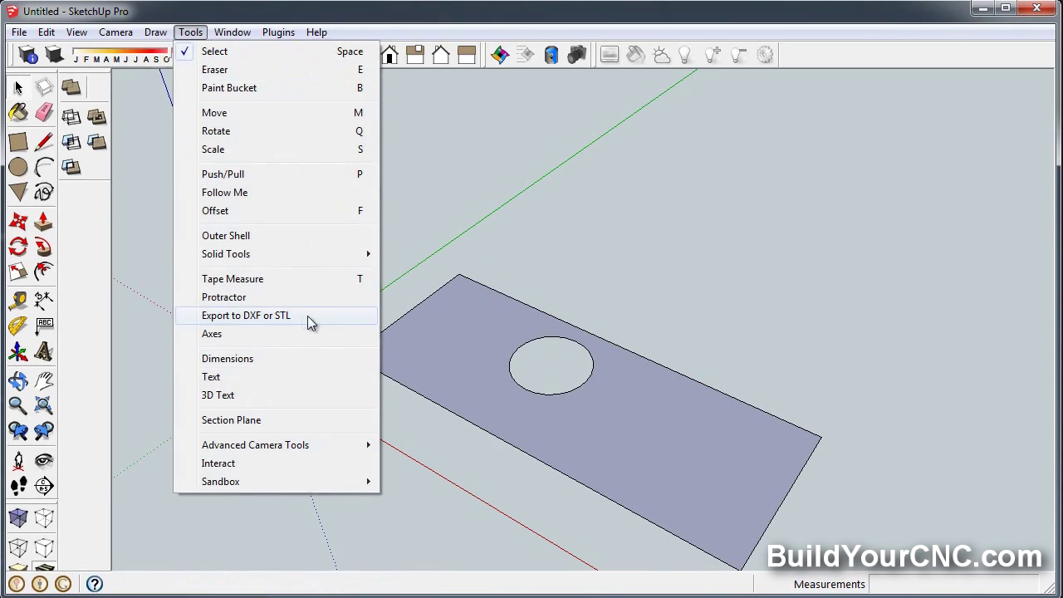
pyautogui.click(264, 325)
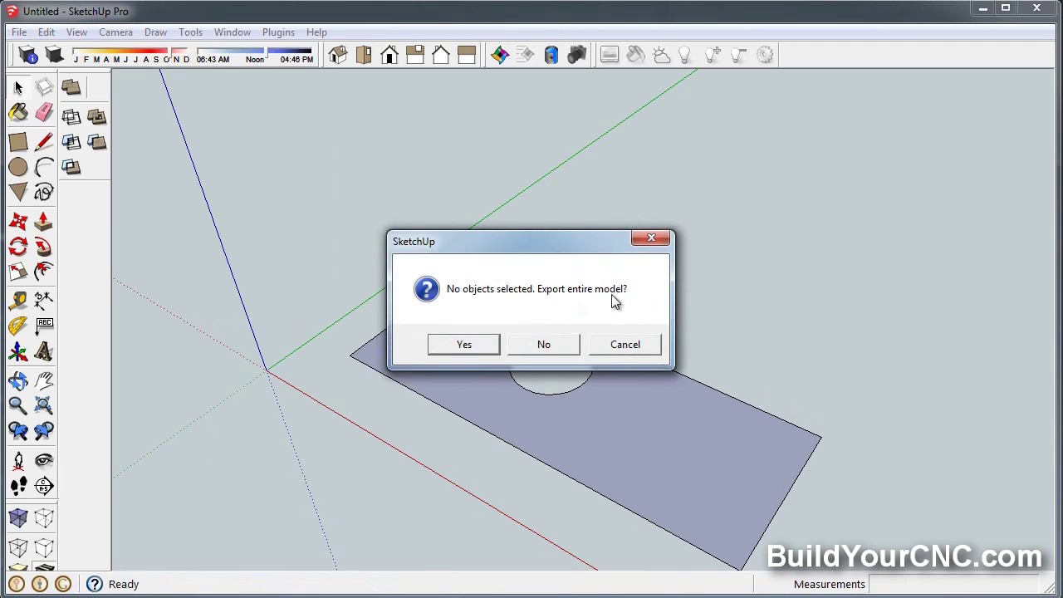
pyautogui.click(468, 349)
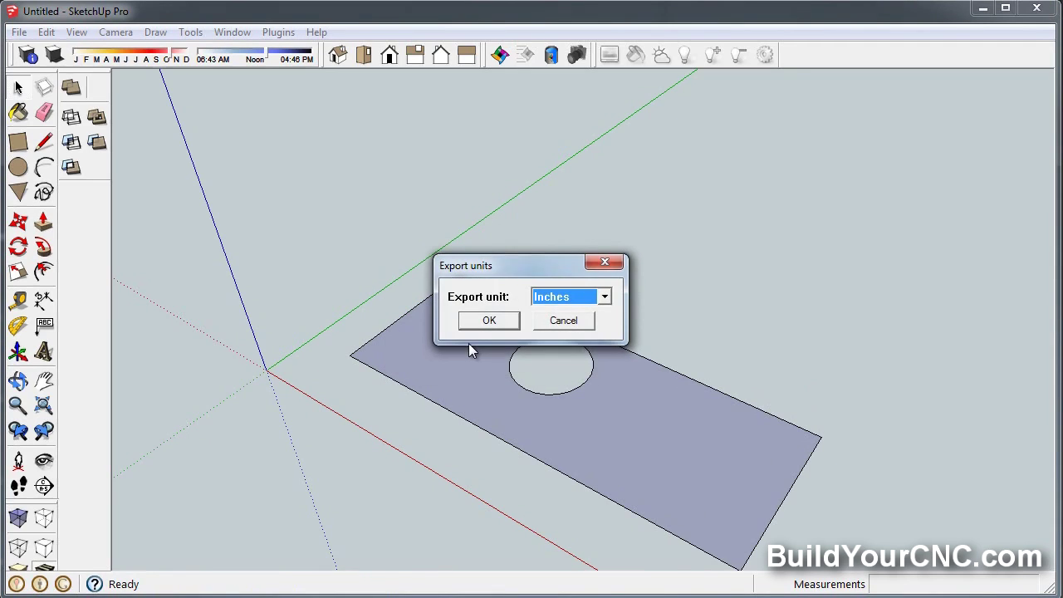
pyautogui.click(604, 296)
pyautogui.click(577, 297)
pyautogui.click(489, 321)
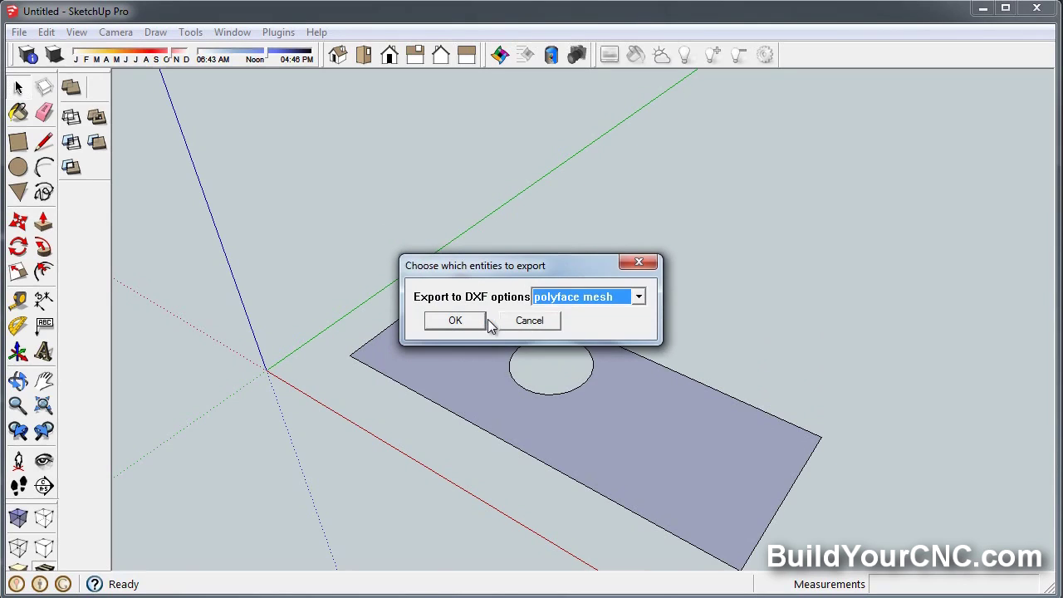
pyautogui.click(638, 296)
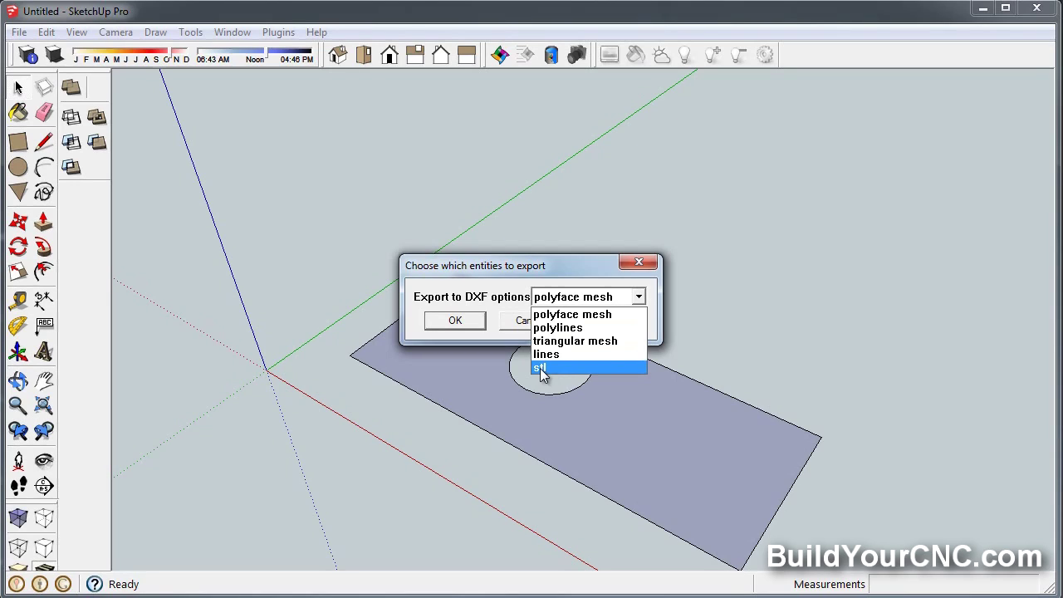
pyautogui.click(558, 327)
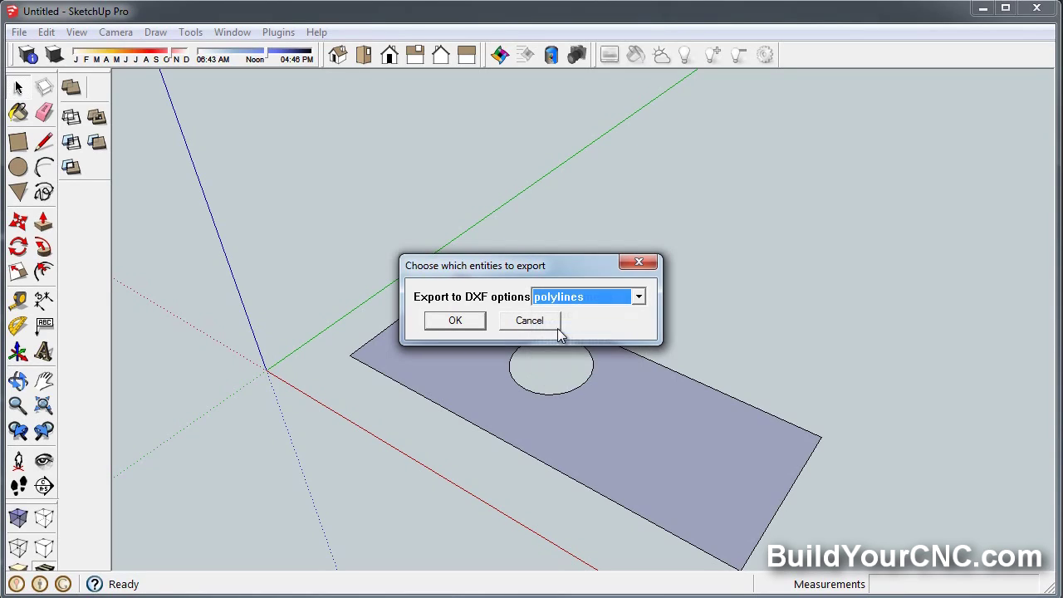
pyautogui.click(455, 322)
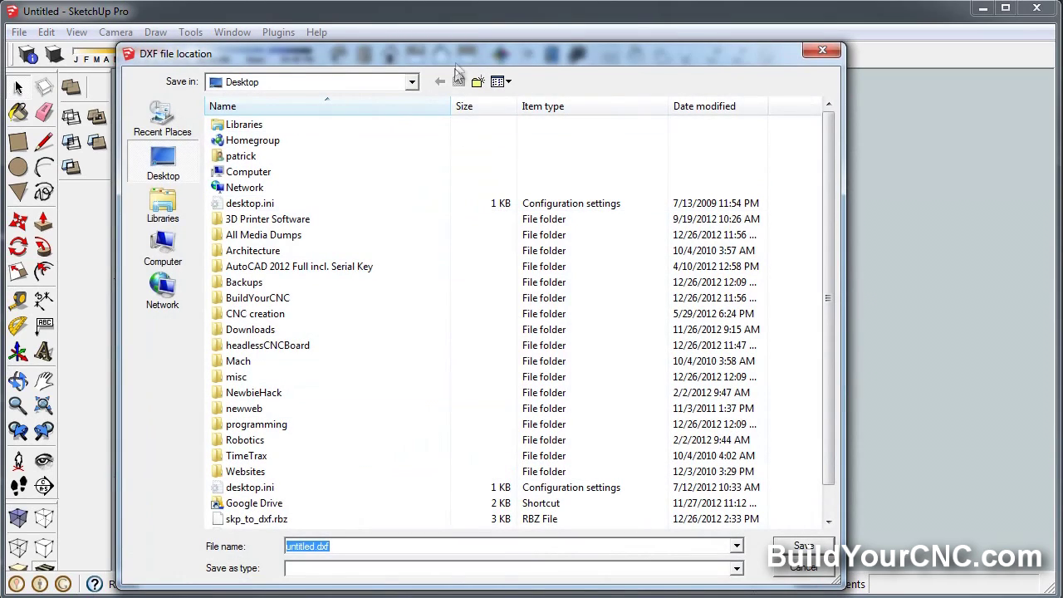
# - Save the export to the desktop as "rectangle and circle" and dismiss the export summary
pyautogui.moveTo(453, 59); pyautogui.dragTo(455, 31)
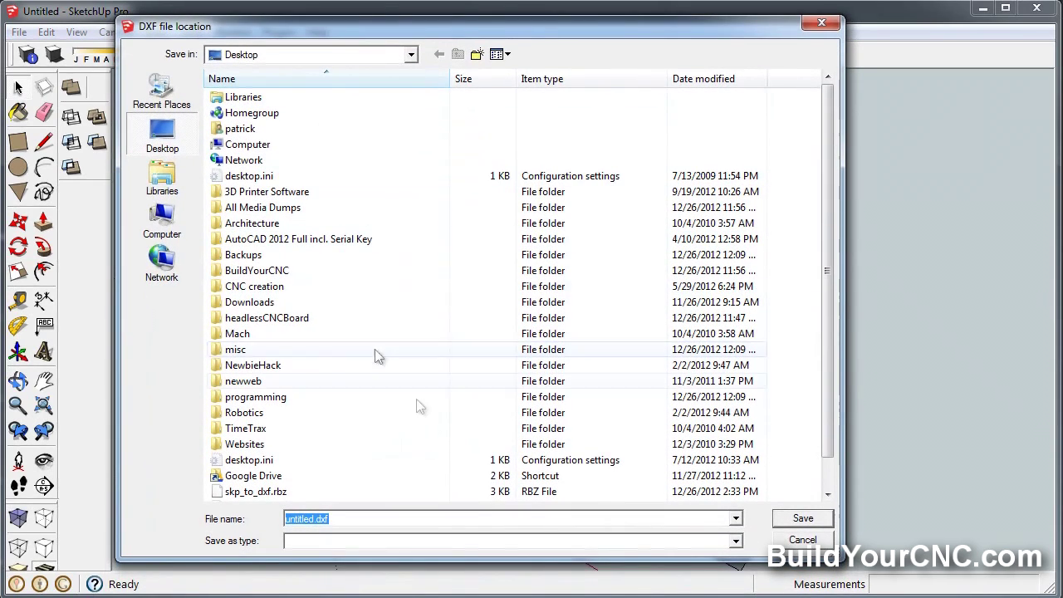
pyautogui.click(309, 521)
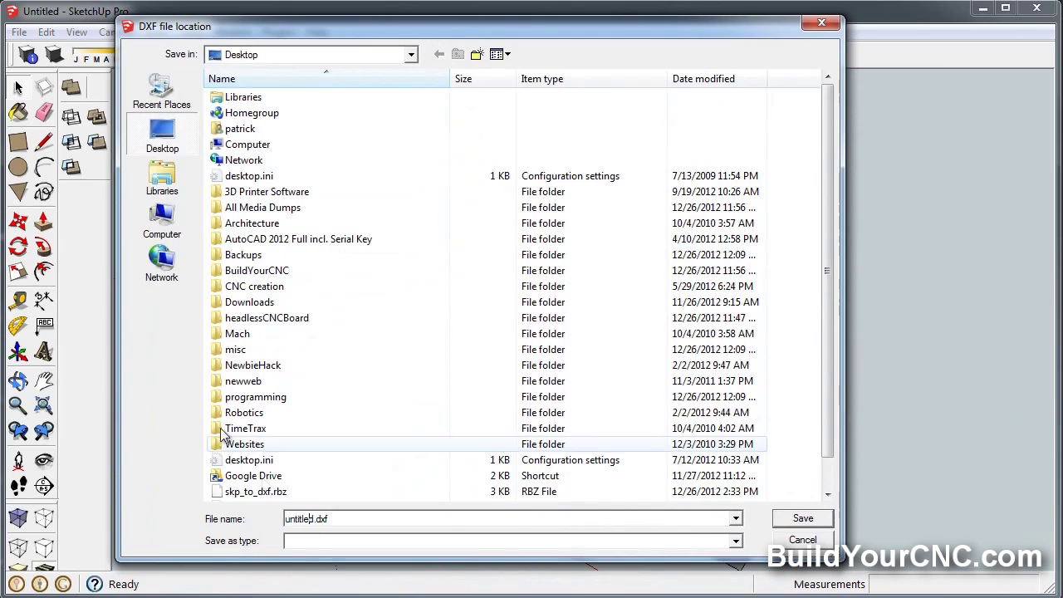
pyautogui.doubleClick(318, 519)
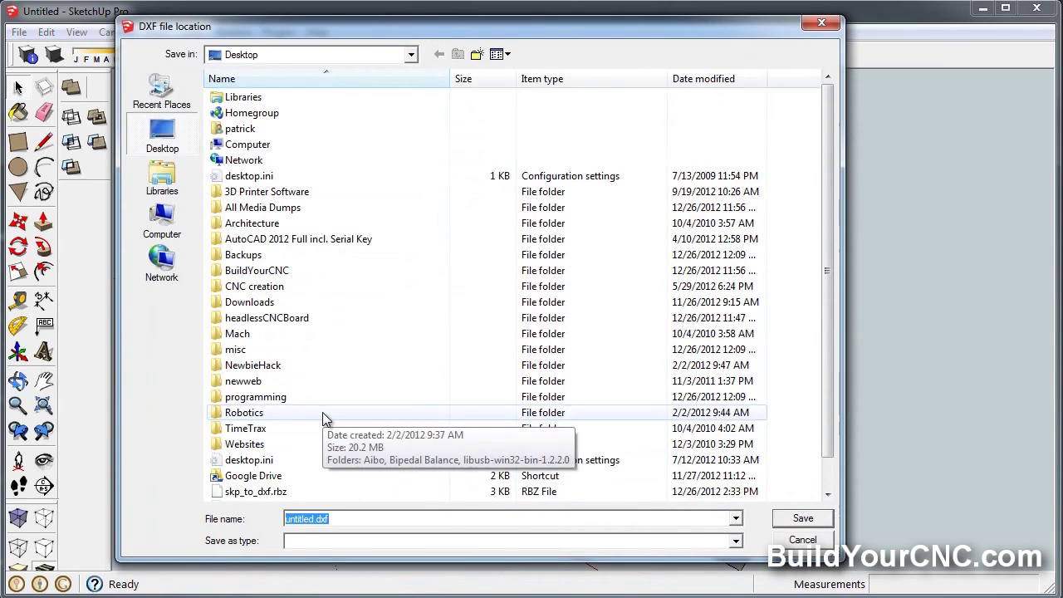
pyautogui.write('rectangle and circle')
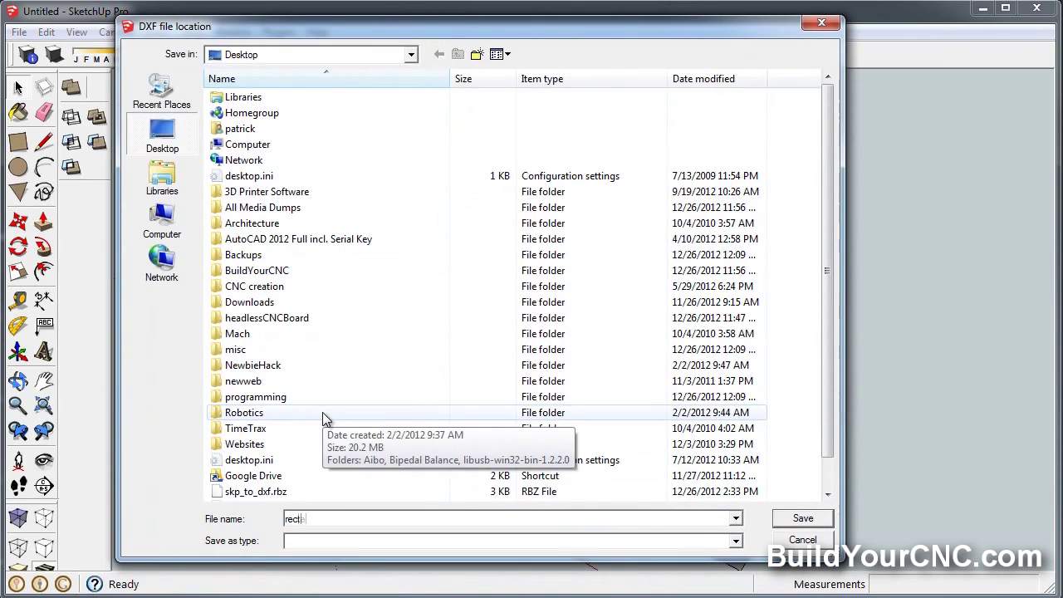
pyautogui.click(802, 518)
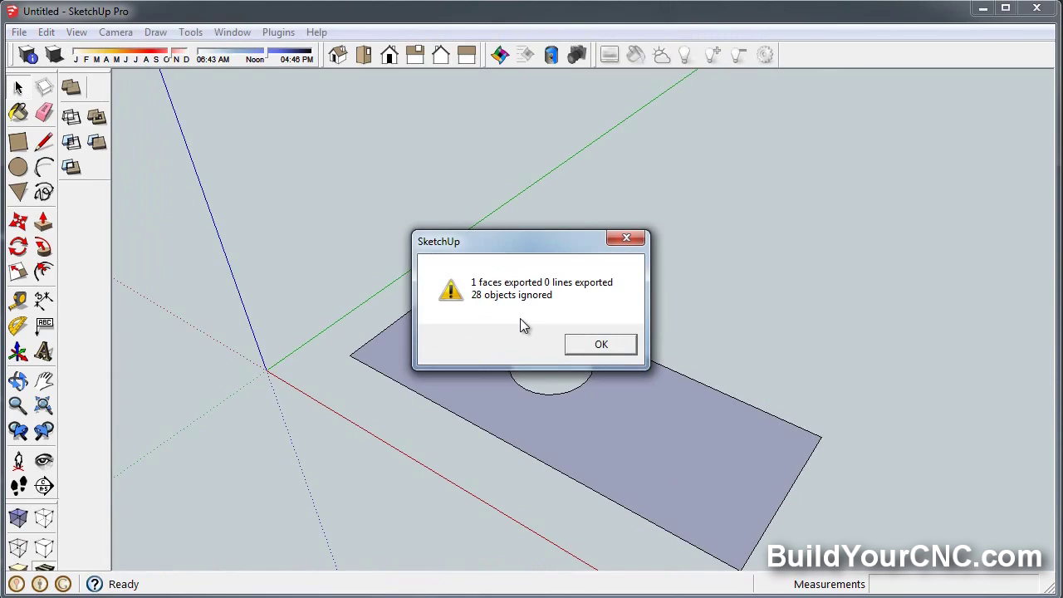
pyautogui.click(596, 345)
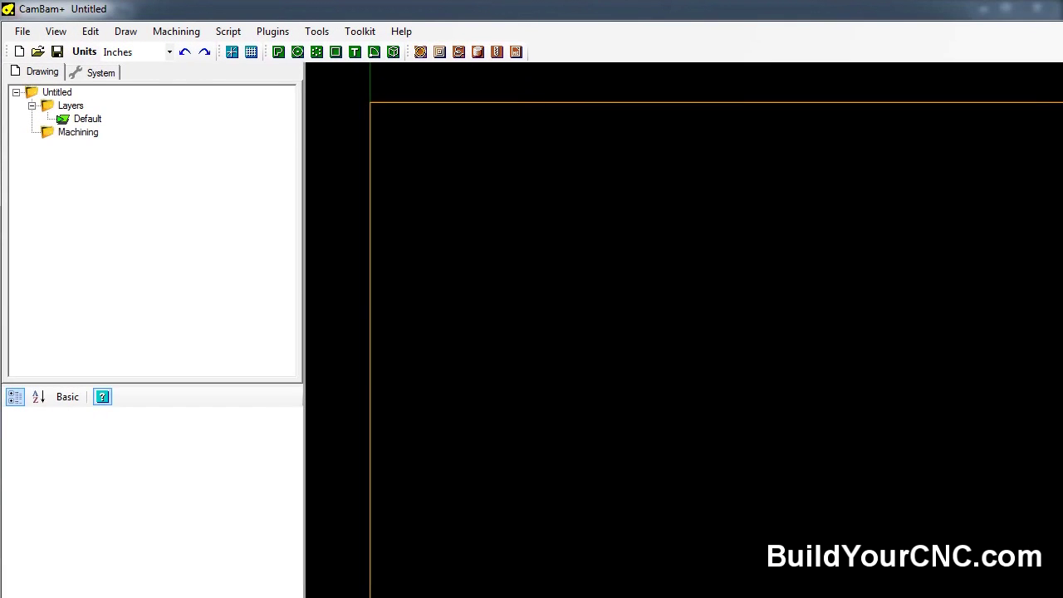
pyautogui.click(22, 31)
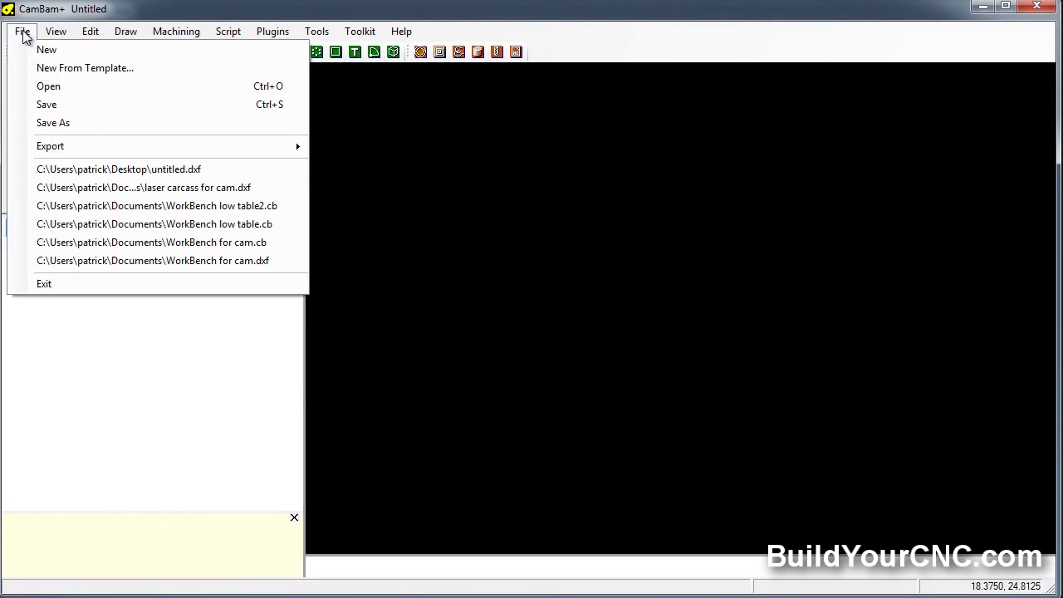
pyautogui.click(48, 86)
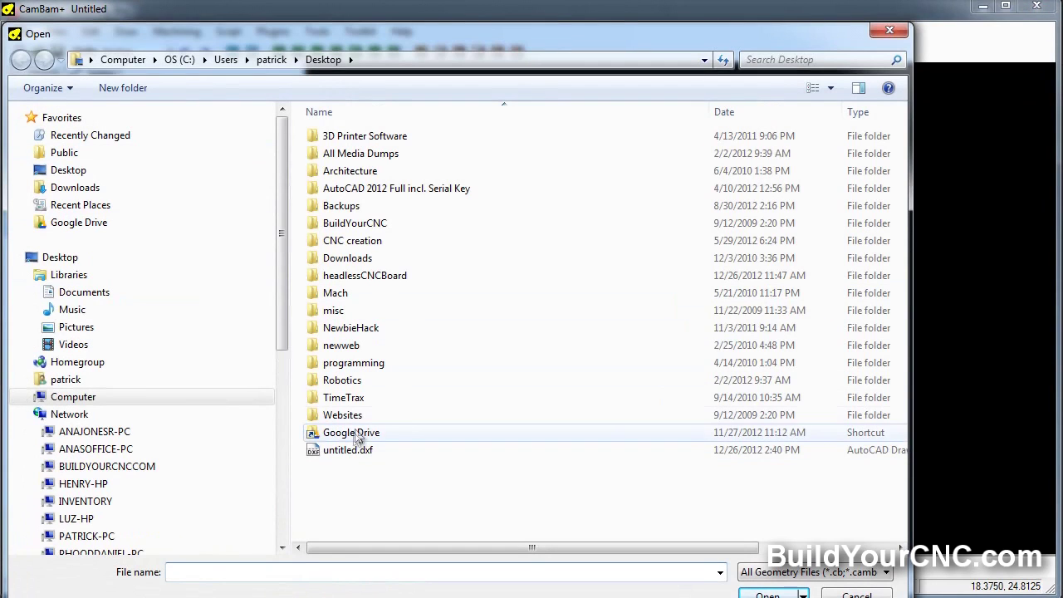
pyautogui.click(890, 31)
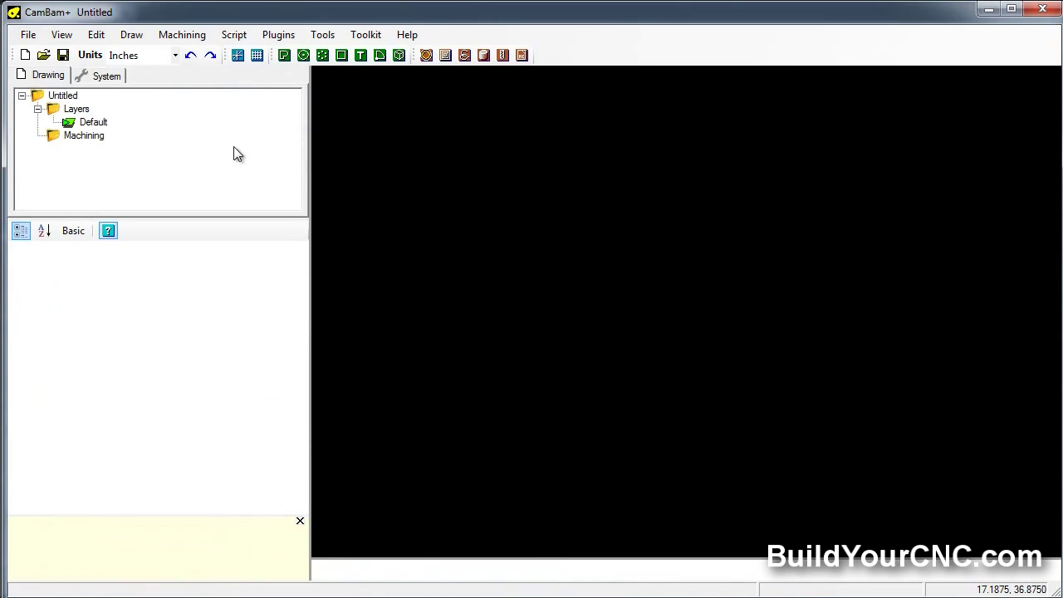
# - In CamBam, open rectangle and circle.dxf from the desktop
pyautogui.click(30, 35)
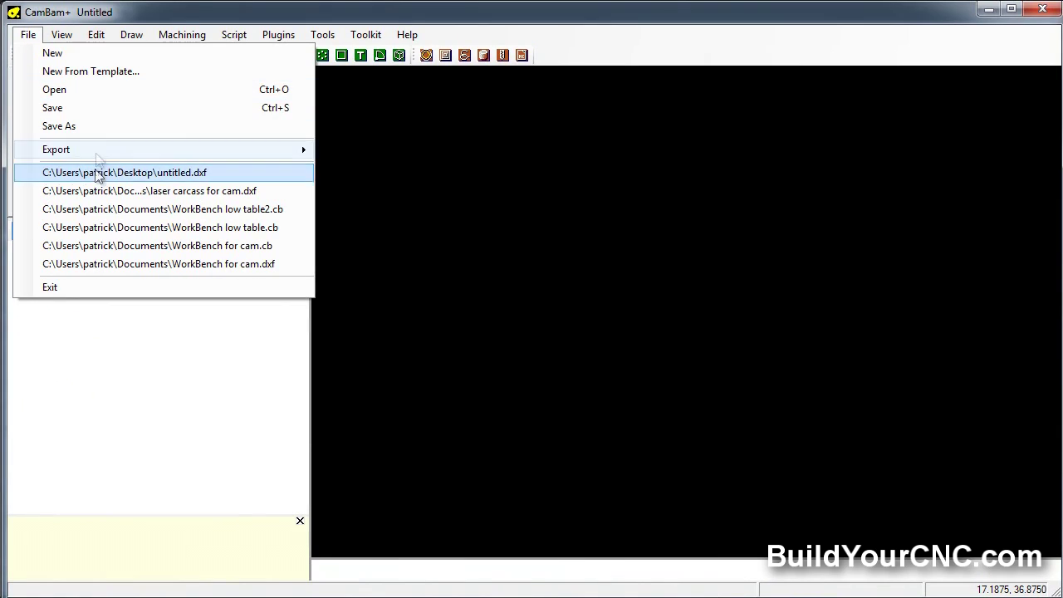
pyautogui.click(80, 86)
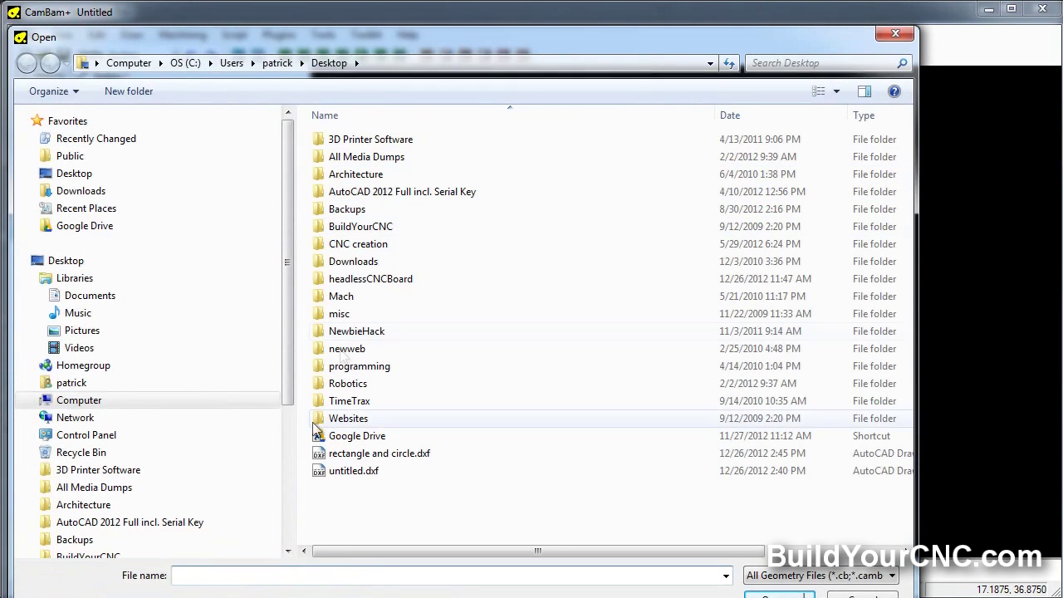
pyautogui.click(375, 455)
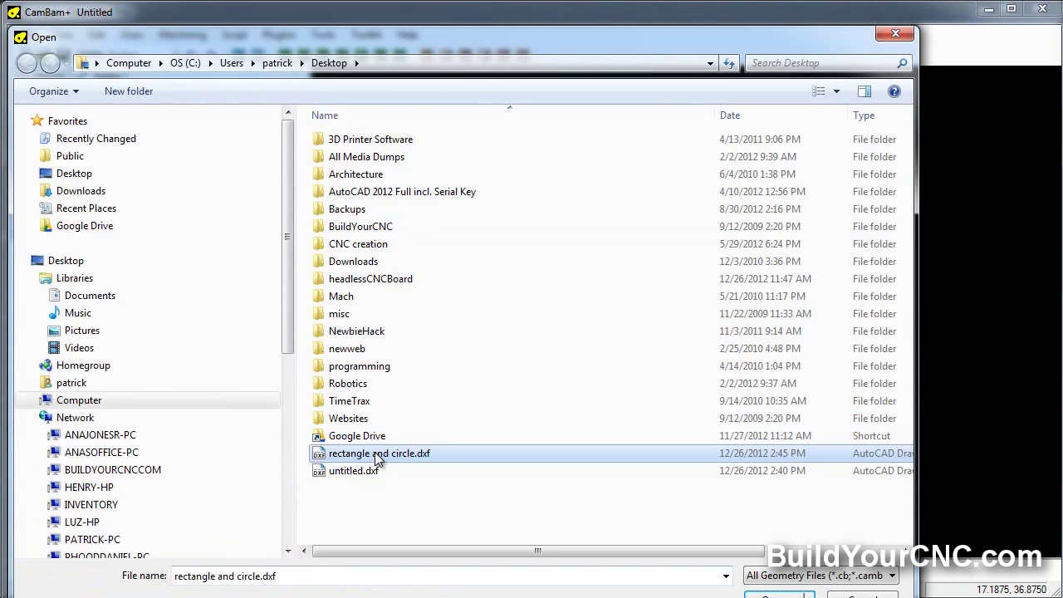
pyautogui.doubleClick(375, 457)
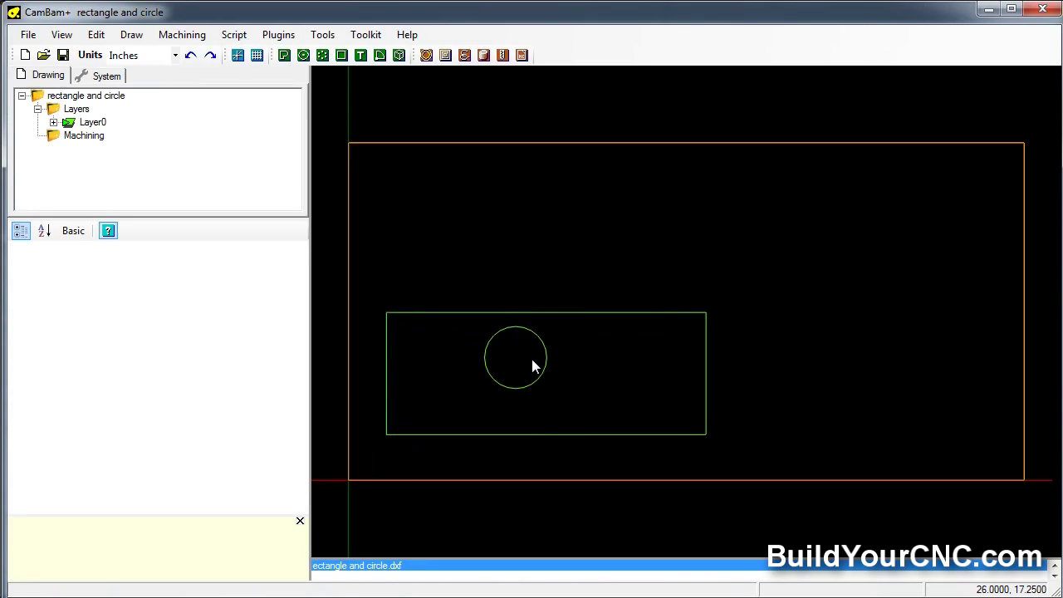
# - Examine the imported rectangle and hole in tilted and plan views, and select the hole's polyline to inspect its segments and properties
pyautogui.moveTo(493, 461)
pyautogui.keyDown('alt'); pyautogui.mouseDown()
pyautogui.moveTo(451, 304)
pyautogui.moveTo(450, 351)
pyautogui.moveTo(507, 387)
pyautogui.moveTo(452, 390)
pyautogui.moveTo(437, 383)
pyautogui.moveTo(436, 357)
pyautogui.mouseUp(); pyautogui.keyUp('alt')
pyautogui.scroll(2, 499, 356)
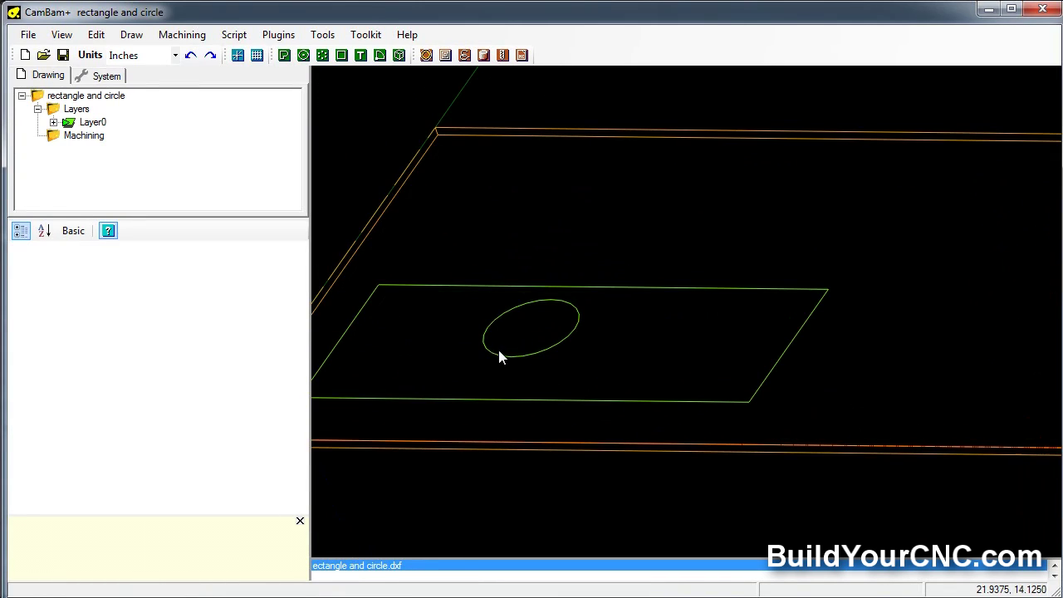
pyautogui.scroll(3, 441, 352)
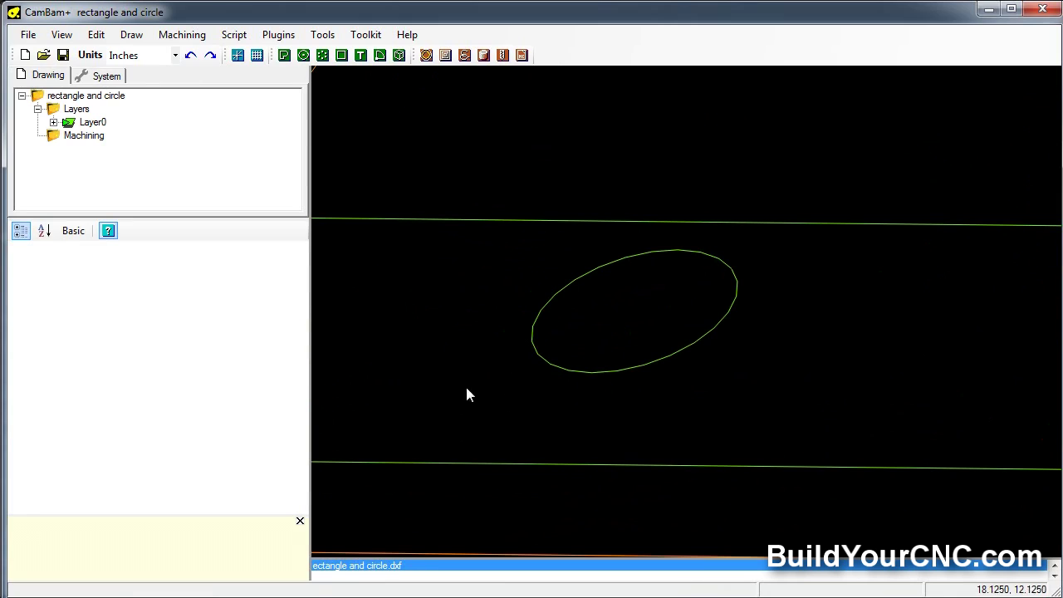
pyautogui.scroll(2, 583, 338)
pyautogui.keyDown('alt'); pyautogui.doubleClick(579, 356); pyautogui.keyUp('alt')
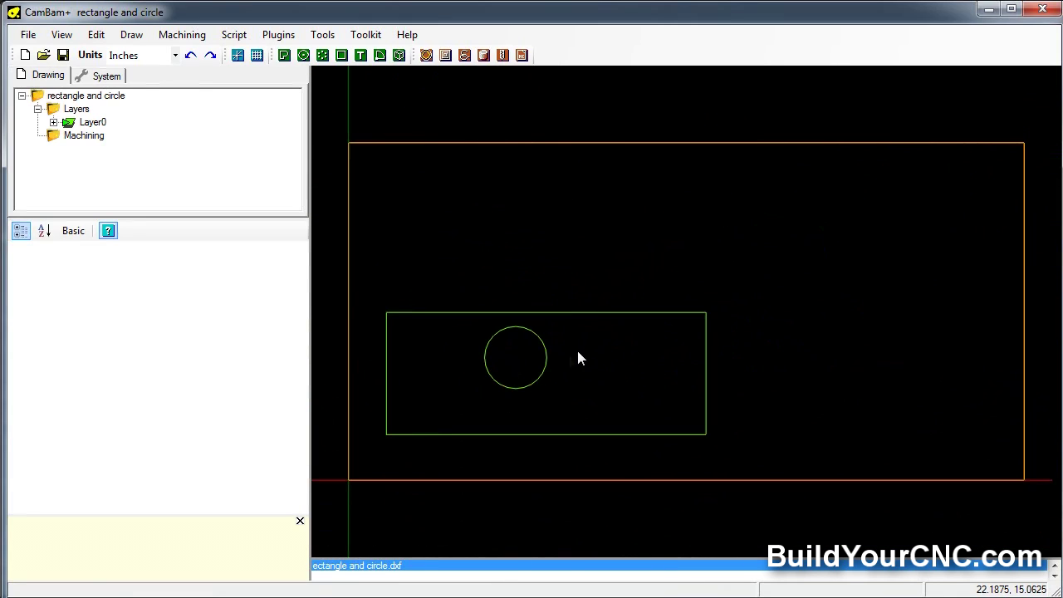
pyautogui.scroll(1, 524, 363)
pyautogui.scroll(5, 415, 365)
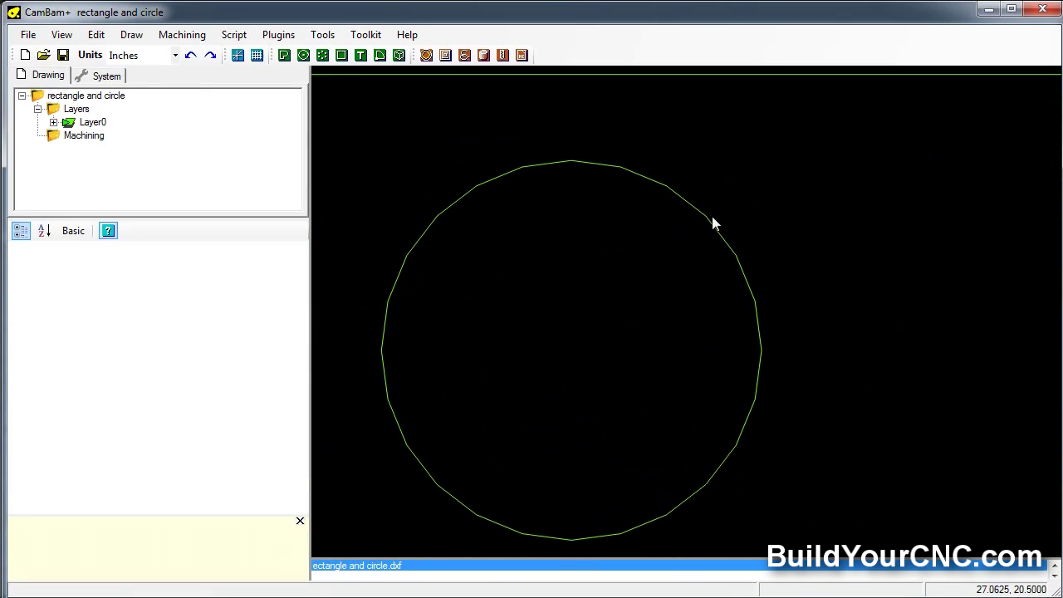
pyautogui.click(587, 168)
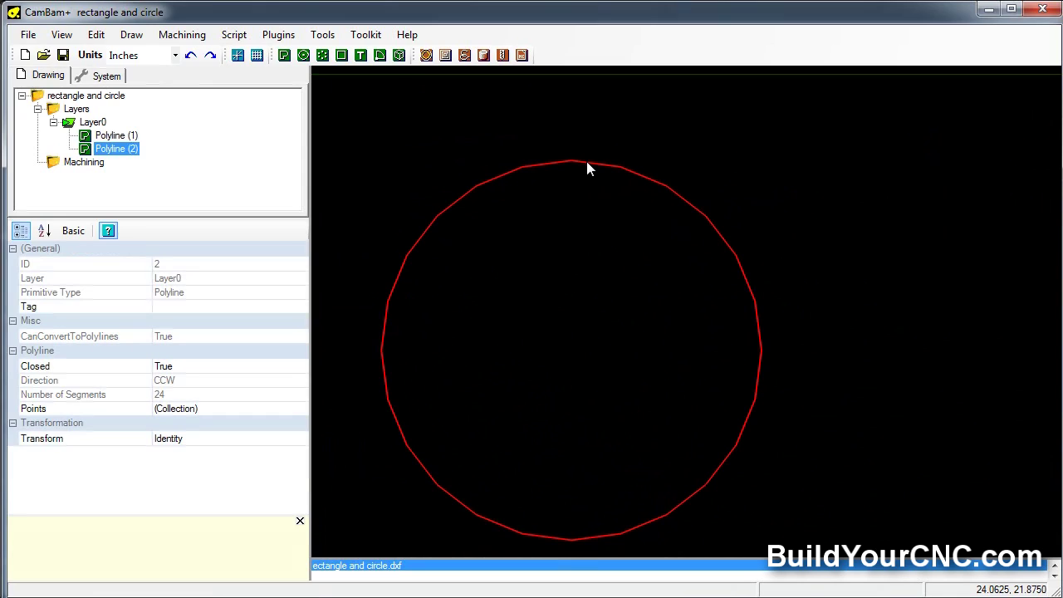
pyautogui.scroll(1, 558, 553)
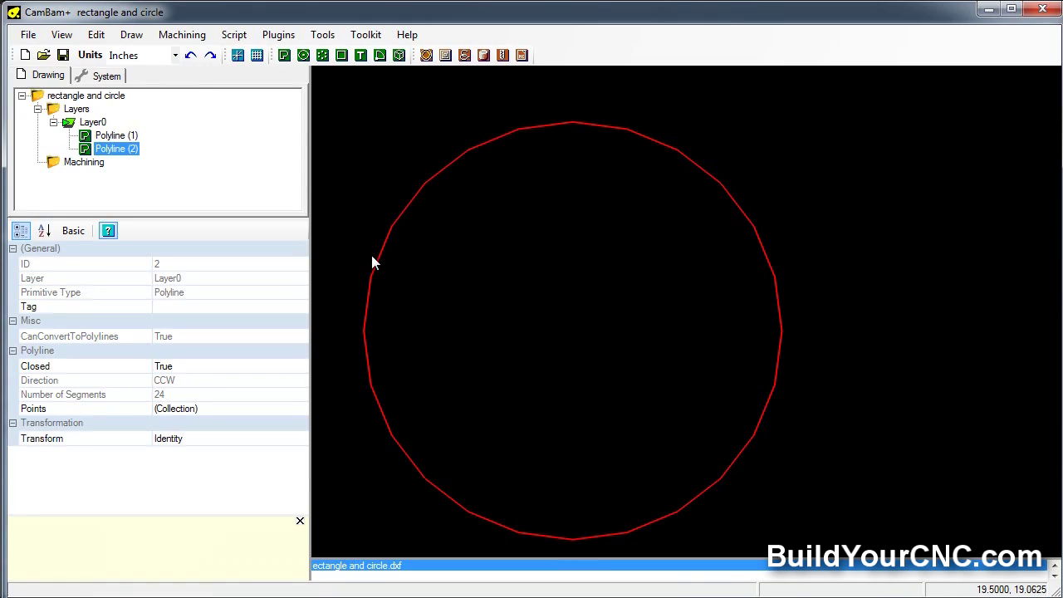
pyautogui.click(303, 55)
pyautogui.click(579, 334)
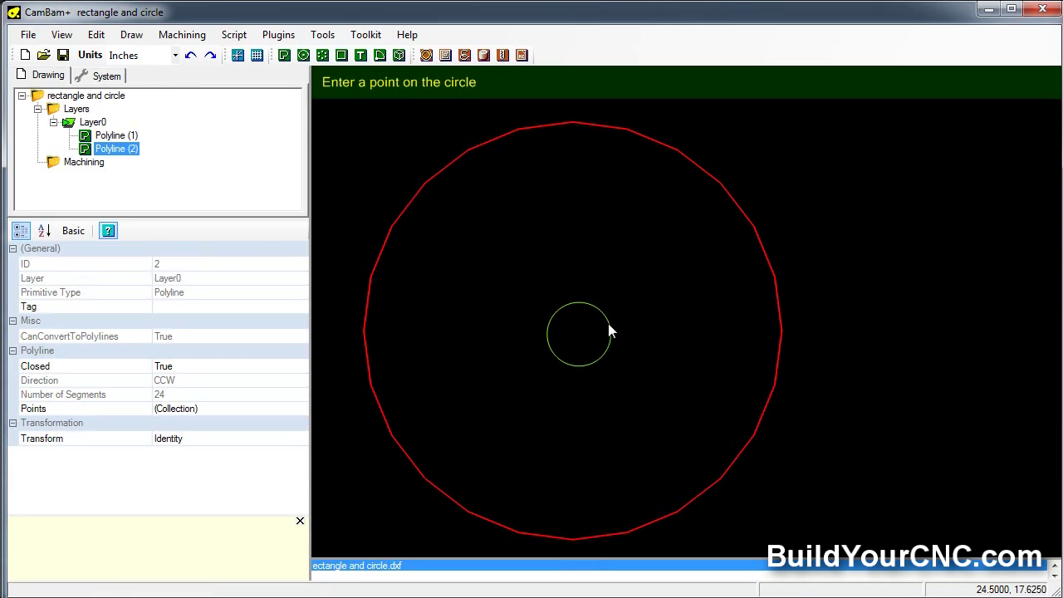
pyautogui.press('Escape')
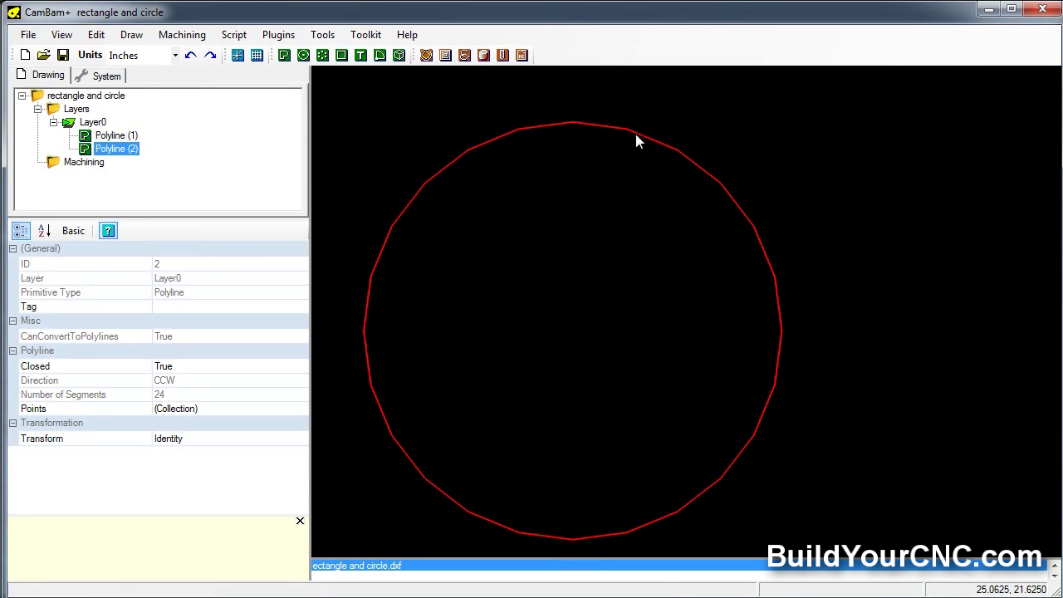
pyautogui.scroll(-1, 570, 145)
pyautogui.scroll(-2, 569, 145)
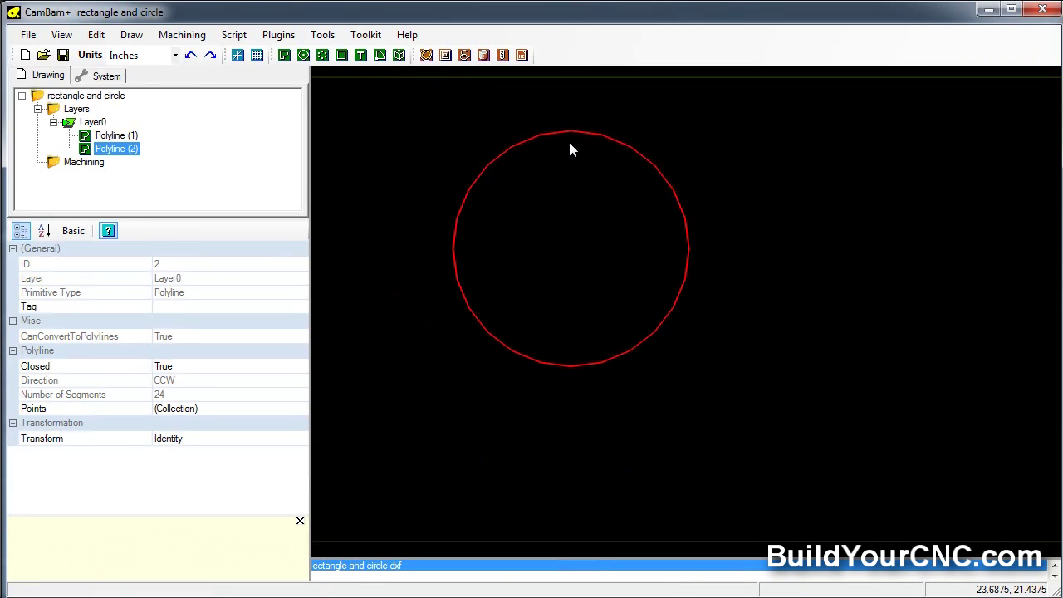
pyautogui.scroll(3, 585, 149)
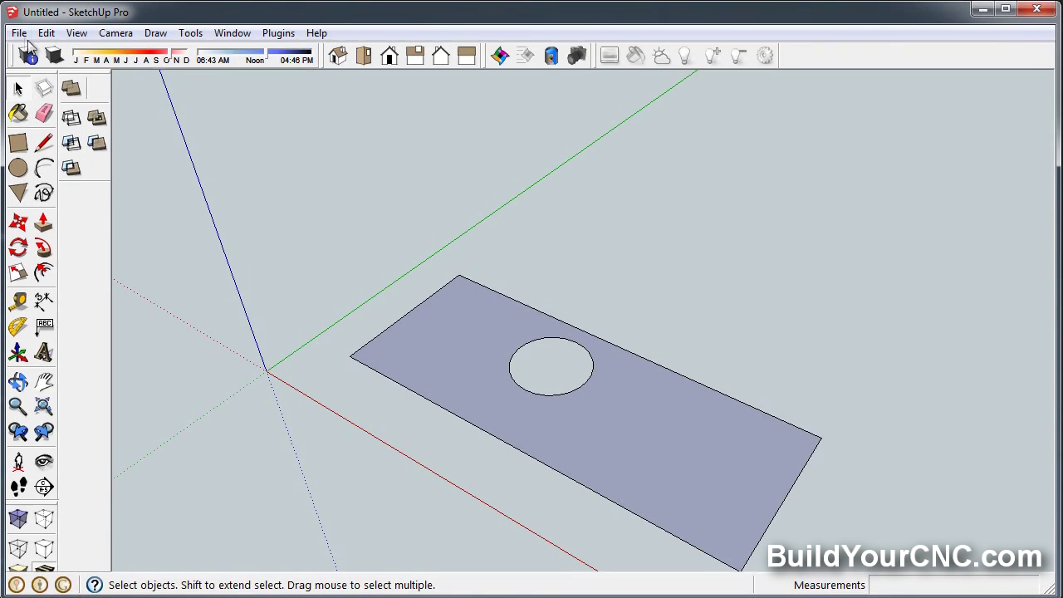
# - In SketchUp, open the built-in 3D model export for the plate with AutoCAD DXF File (*.dxf) as the export type
pyautogui.click(23, 38)
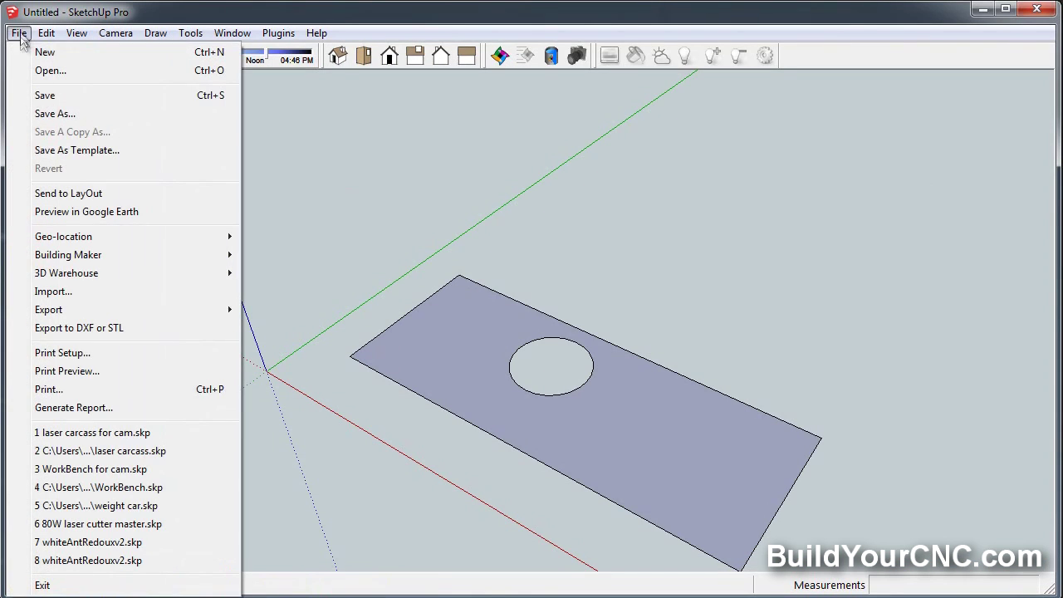
pyautogui.moveTo(81, 310)
pyautogui.click(290, 309)
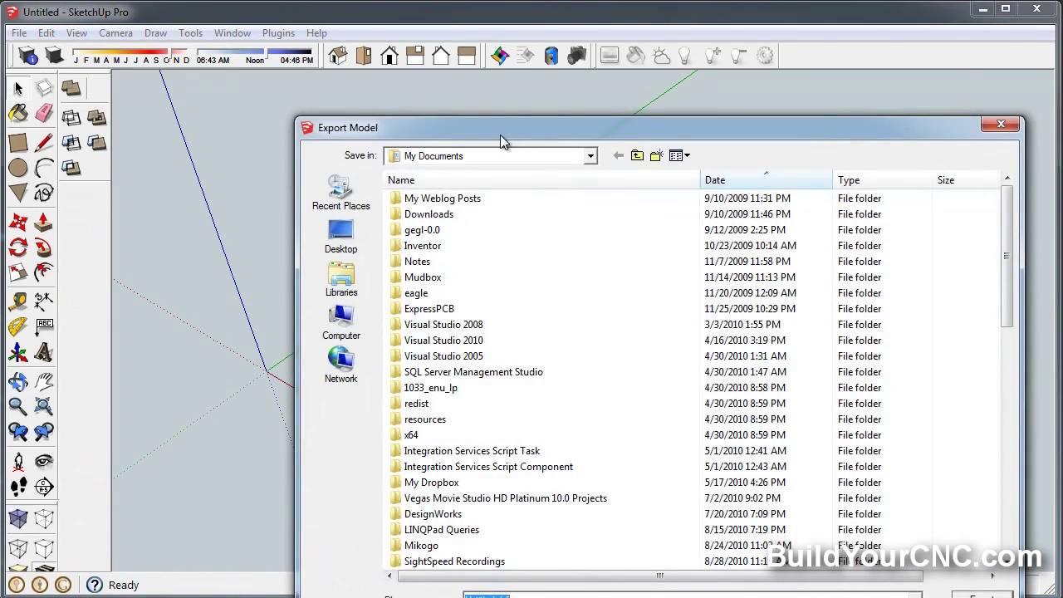
pyautogui.moveTo(501, 137); pyautogui.dragTo(424, 68)
pyautogui.click(509, 557)
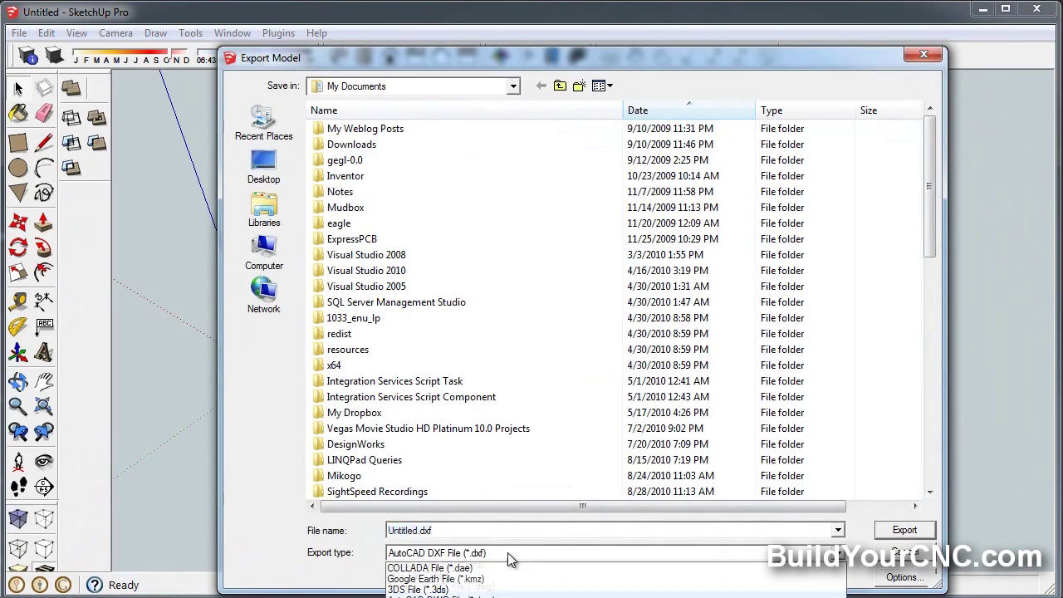
pyautogui.click(508, 557)
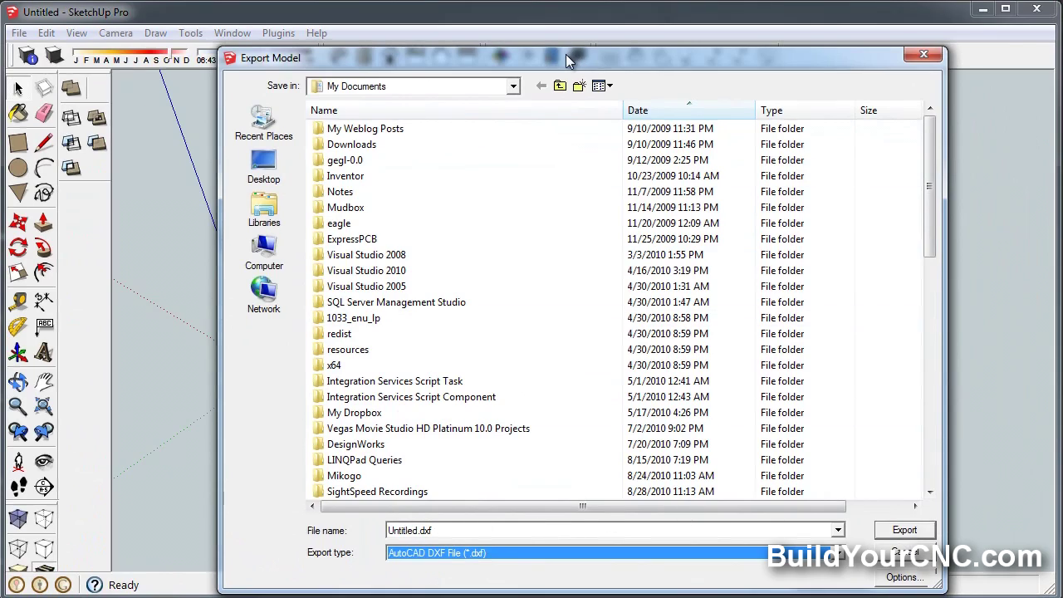
pyautogui.moveTo(566, 55); pyautogui.dragTo(930, 104)
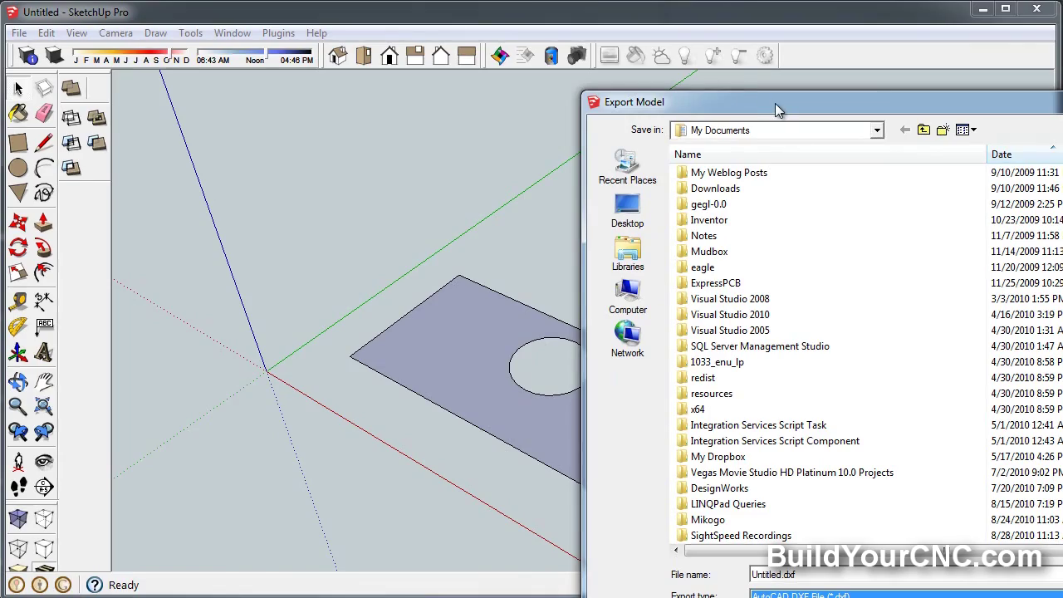
pyautogui.moveTo(774, 103); pyautogui.dragTo(363, 35)
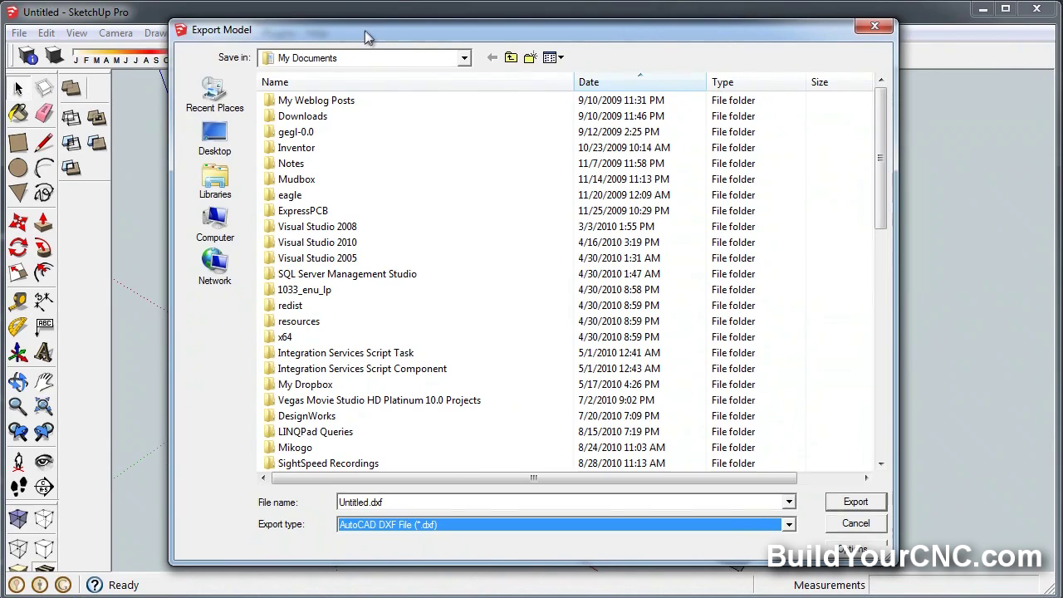